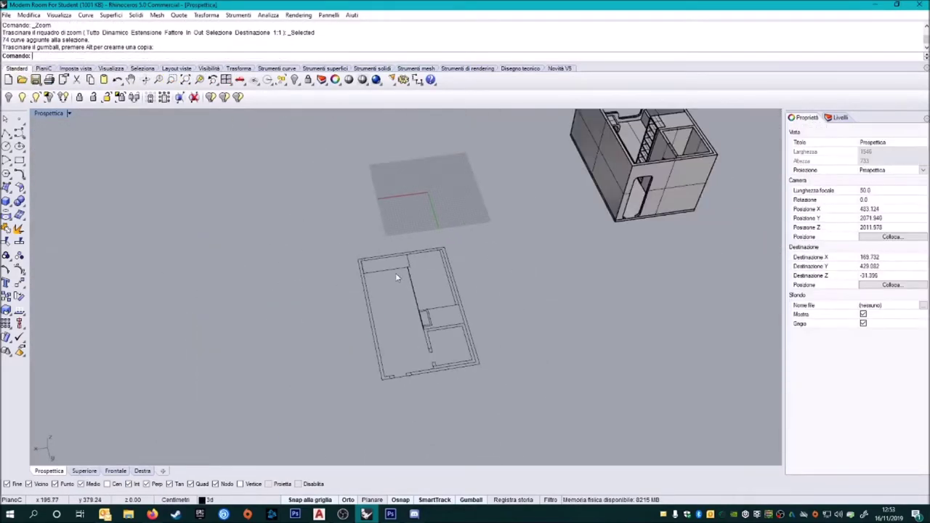
Step: Export the selected floor-plan curves from Rhino into the Modern Room For Student folder
left_click(41, 139)
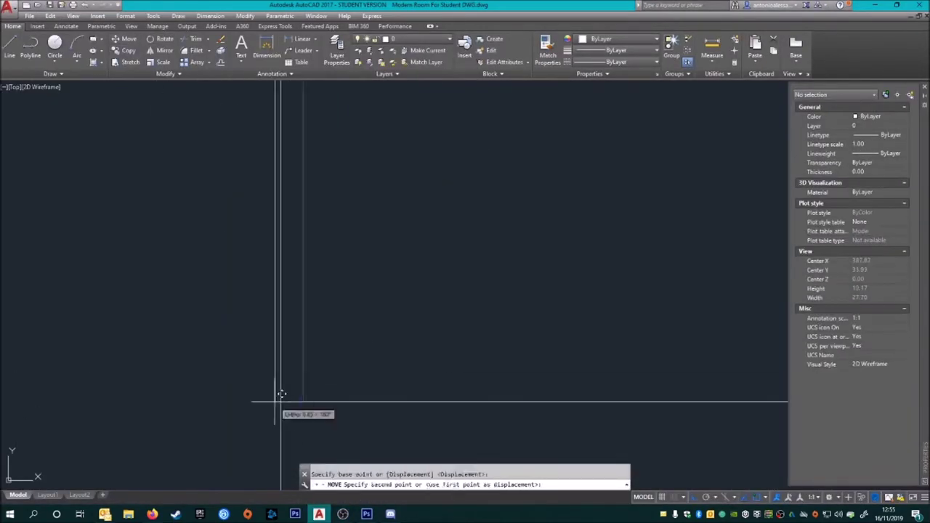
Step: Load the ACAD_ISO03W100 linetype and assign it to the door swing arc
scroll(337, 316, "up", 2)
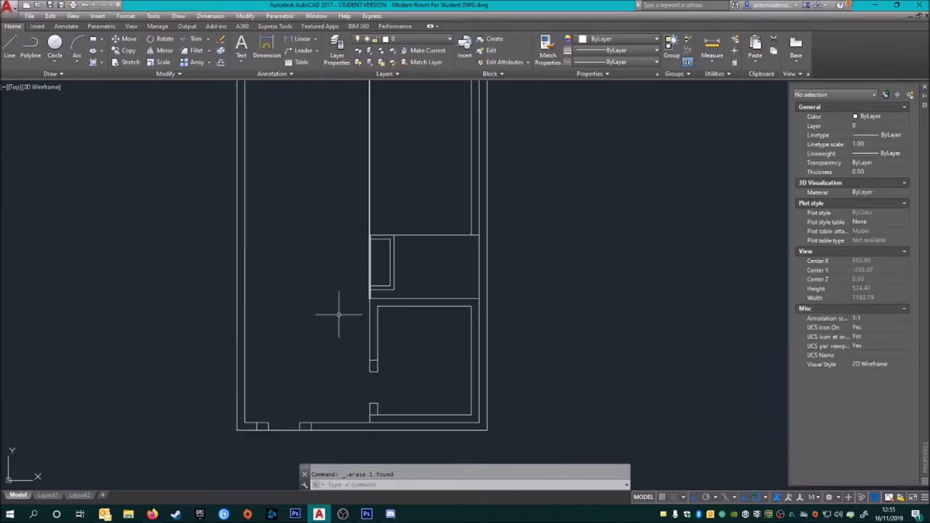
scroll(365, 377, "up", 3)
scroll(365, 377, "up", 2)
type("c")
key("Return")
left_click(312, 350)
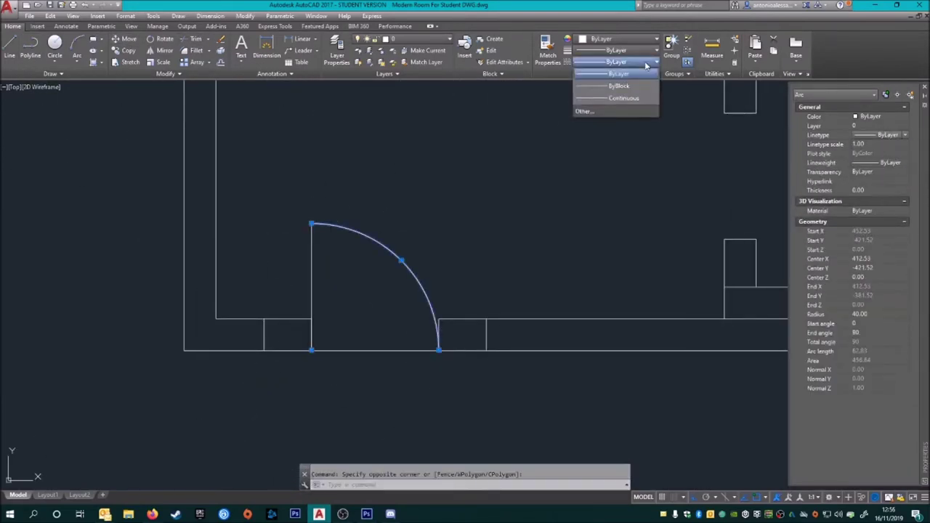
left_click(618, 113)
left_click(541, 175)
left_click(420, 319)
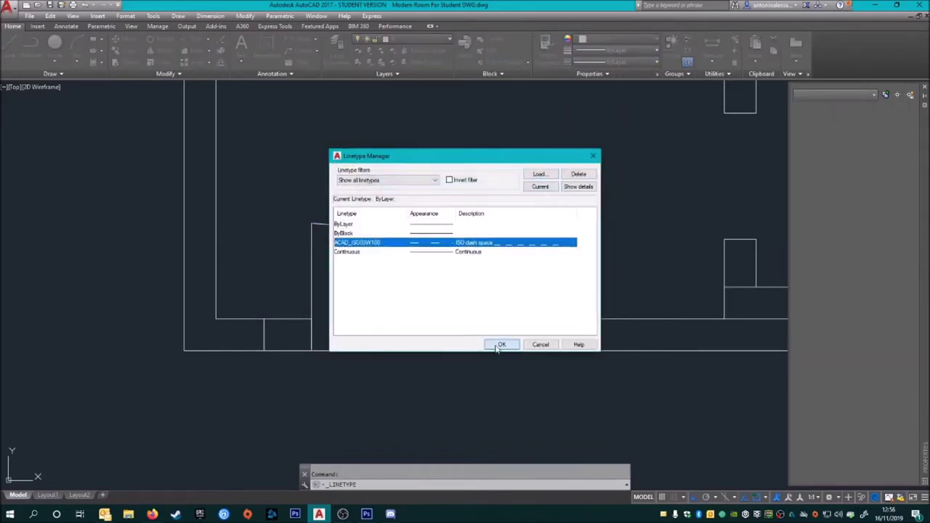
left_click(501, 344)
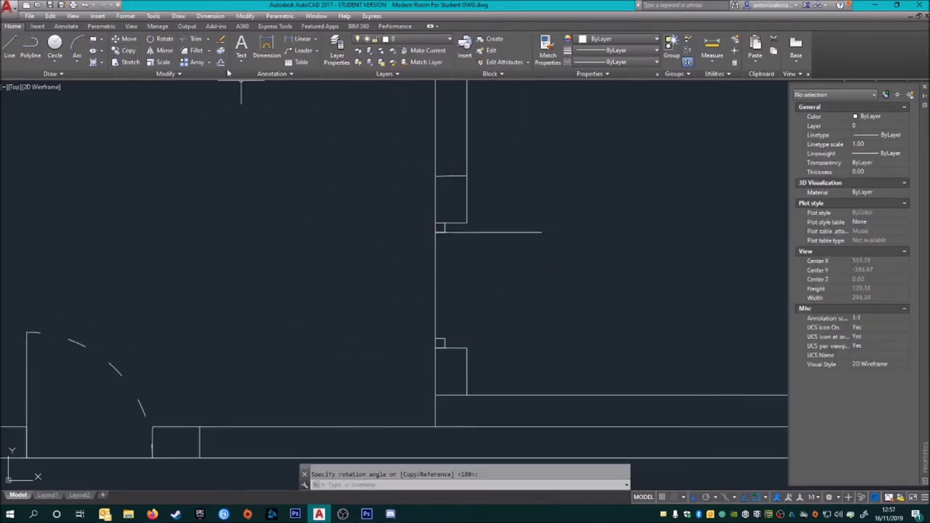
key("Escape")
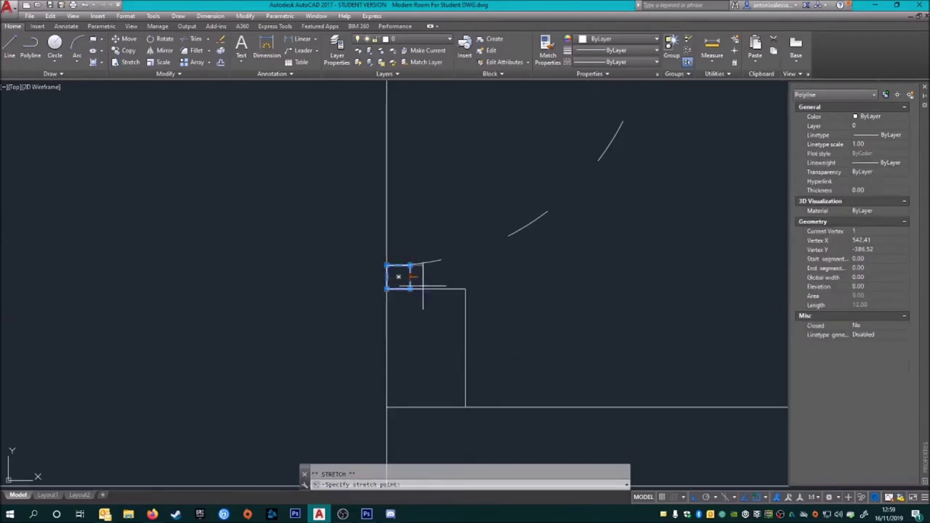
Step: Finish mirroring the bathroom door swing, scale its jamb piece, and save the drawing
key("Escape")
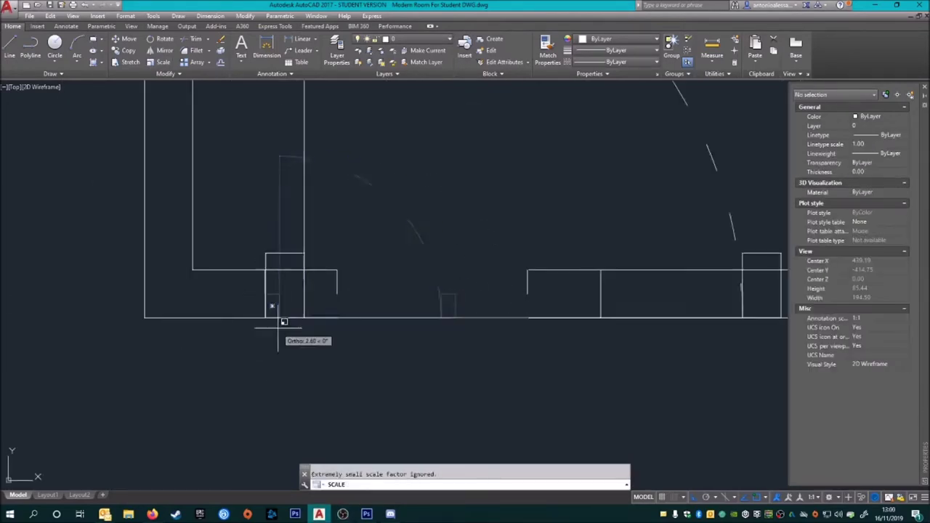
left_click(437, 333)
key("Return")
left_click(266, 317)
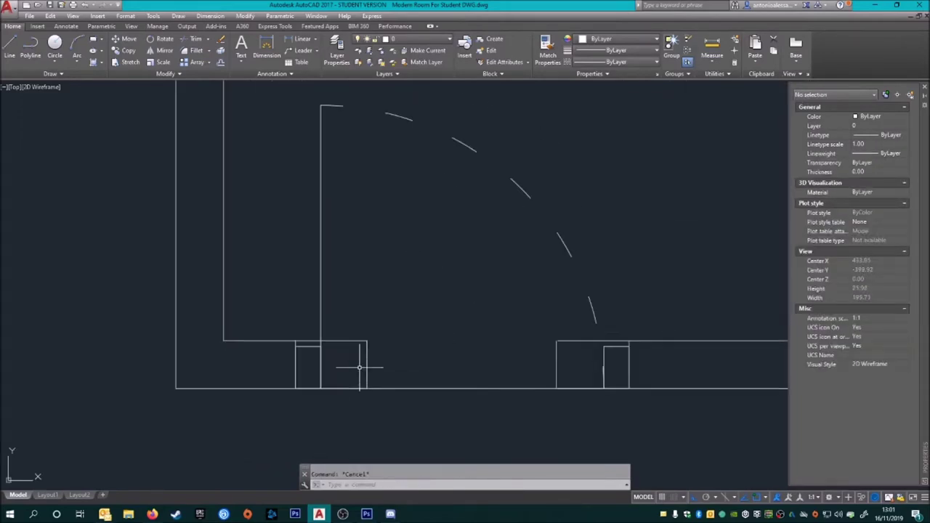
key("ctrl+s")
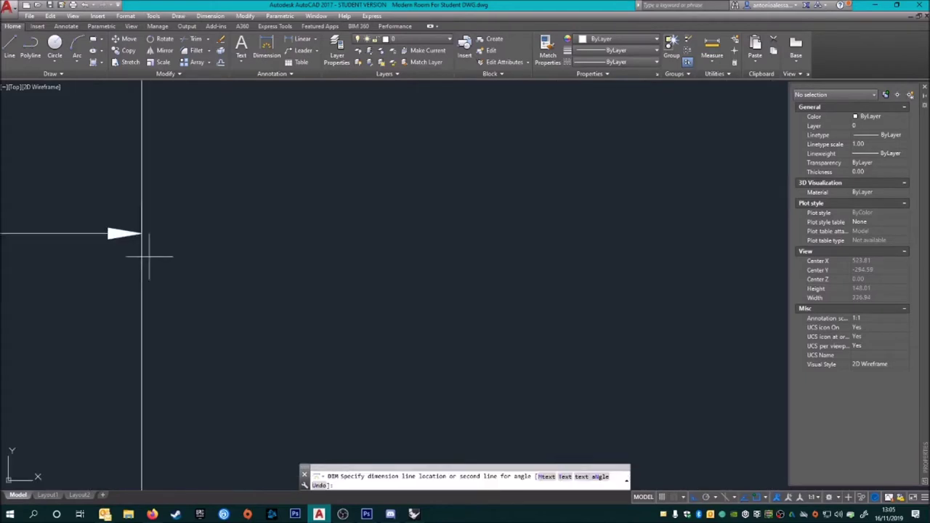
Step: Place a linear dimension and set its precision to whole numbers in Properties
left_click(250, 242)
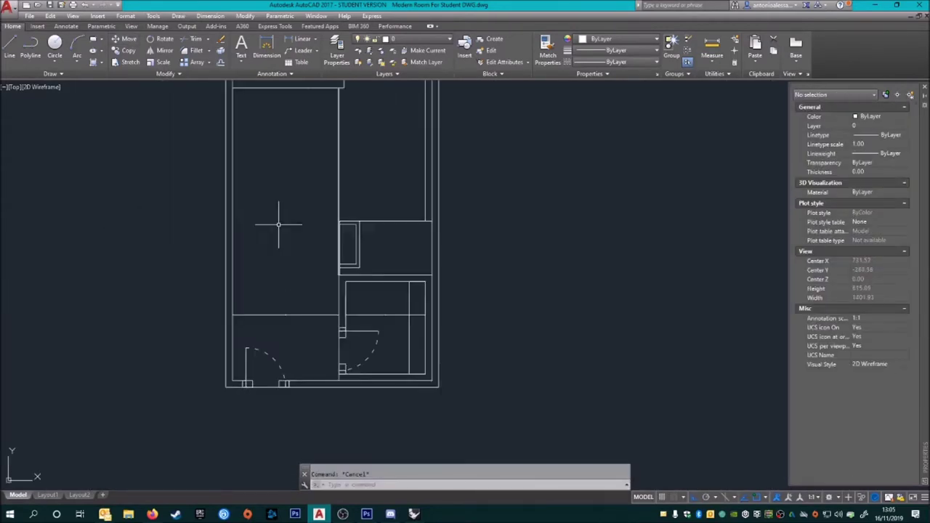
scroll(370, 215, "down", 2)
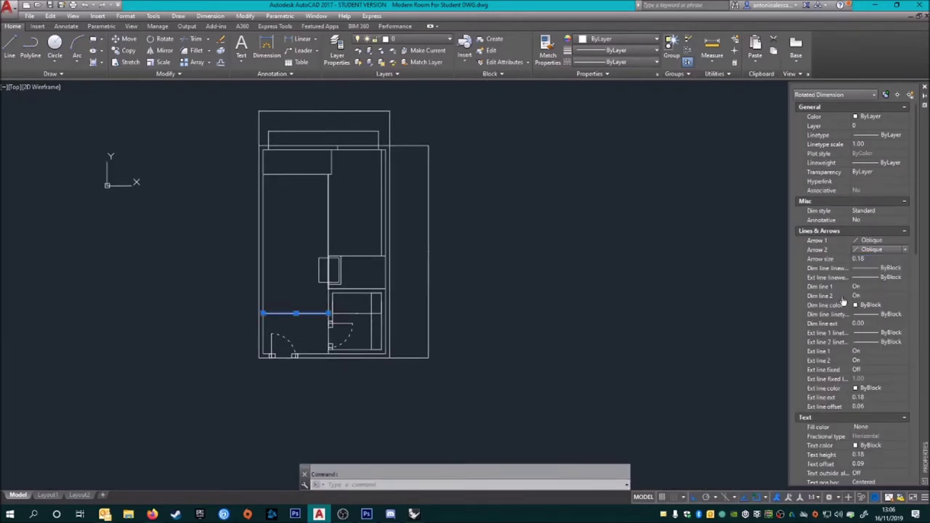
scroll(866, 282, "down", 3)
scroll(566, 260, "up", 10)
scroll(547, 286, "down", 6)
scroll(857, 291, "down", 15)
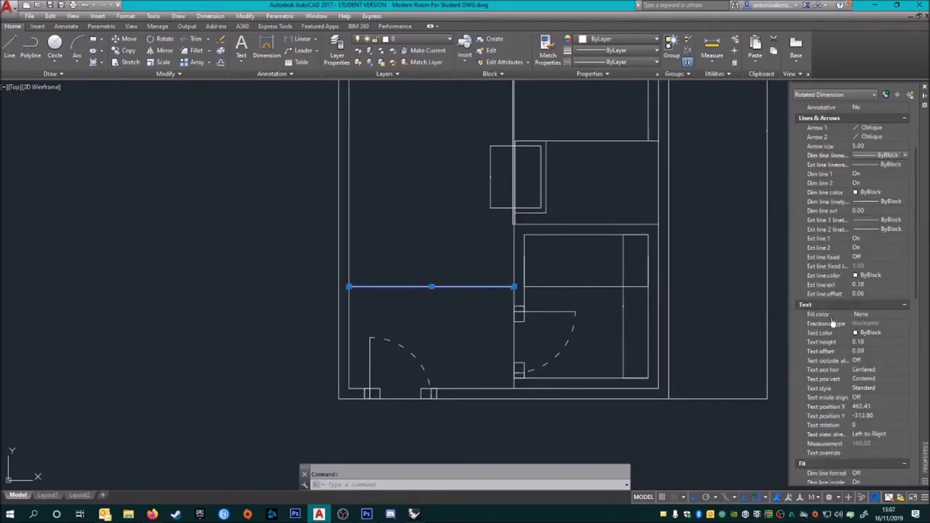
left_click(865, 351)
scroll(467, 357, "down", 4)
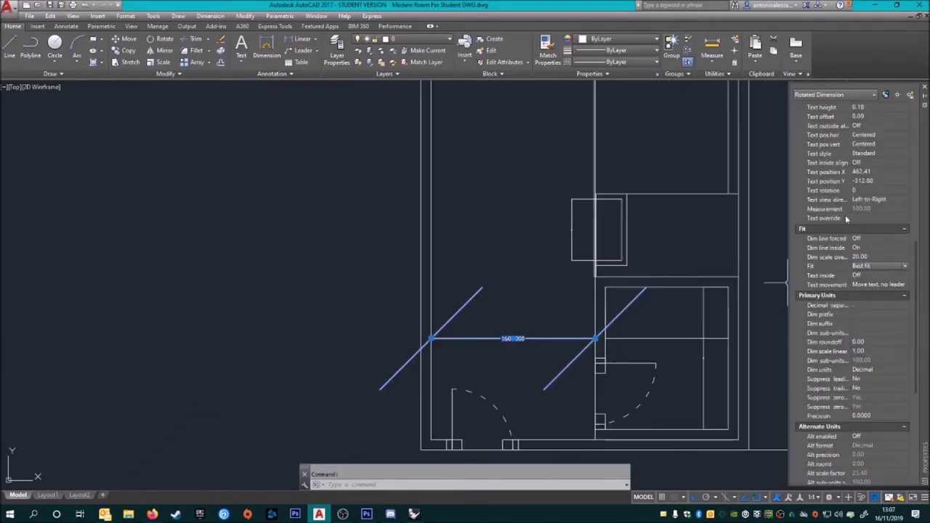
scroll(836, 229, "up", 15)
scroll(502, 312, "up", 5)
scroll(502, 311, "down", 3)
scroll(858, 291, "down", 5)
Step: Match the other dimensions to the 160 dimension's style with Match Properties
scroll(858, 290, "down", 5)
left_click(862, 296)
left_click(863, 304)
scroll(557, 312, "up", 5)
left_click(557, 322)
scroll(660, 301, "down", 5)
scroll(660, 301, "up", 3)
scroll(456, 274, "down", 3)
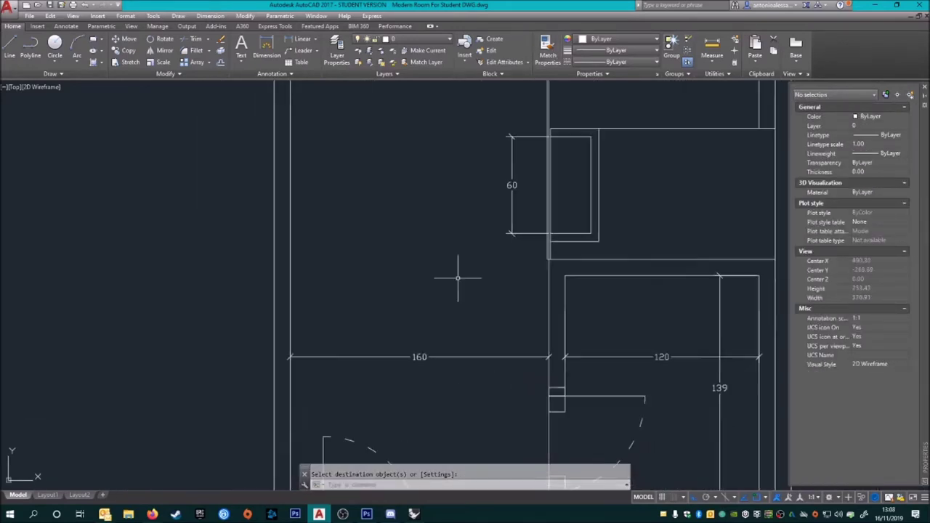
left_click(784, 200)
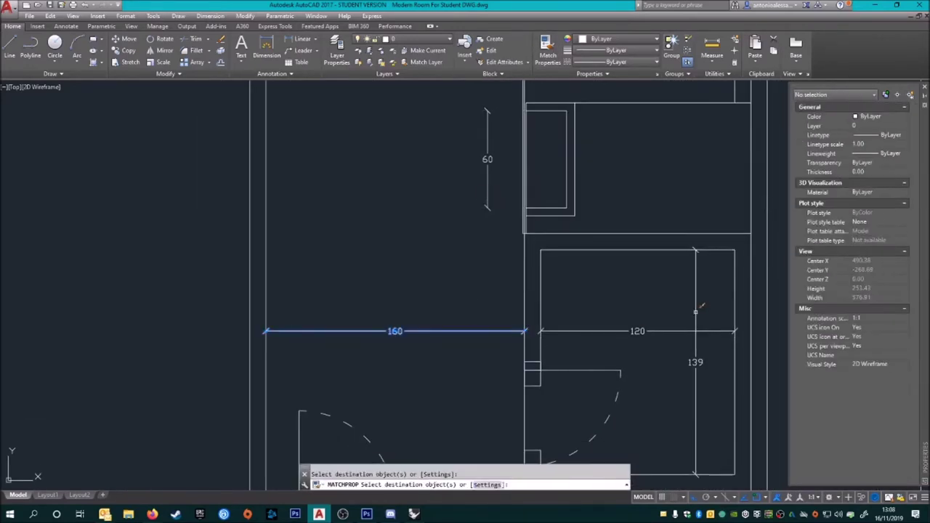
scroll(700, 306, "down", 3)
scroll(591, 301, "up", 5)
Step: Select the 160 dimension to verify its restyled properties
scroll(357, 374, "down", 3)
key("Escape")
left_click(357, 373)
scroll(835, 378, "down", 5)
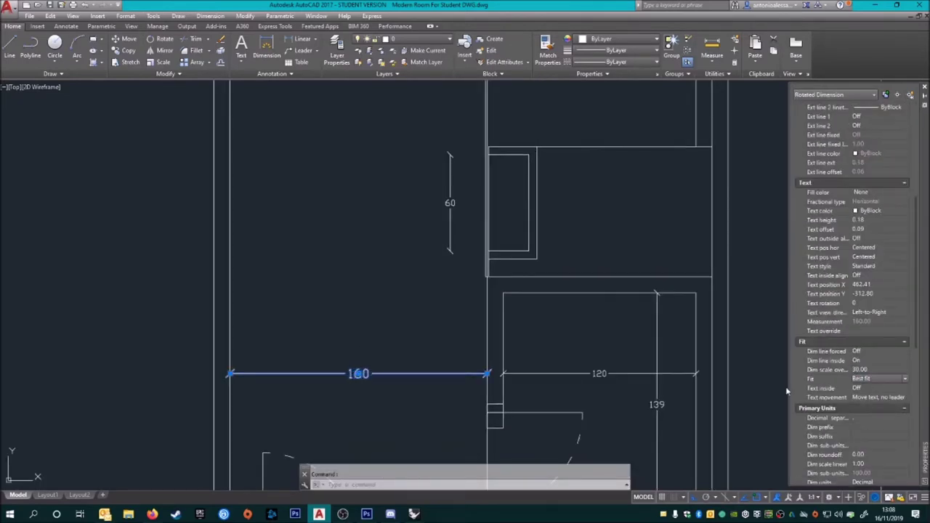
key("Escape")
scroll(593, 354, "down", 1)
scroll(581, 341, "down", 3)
scroll(509, 349, "up", 1)
scroll(473, 338, "up", 2)
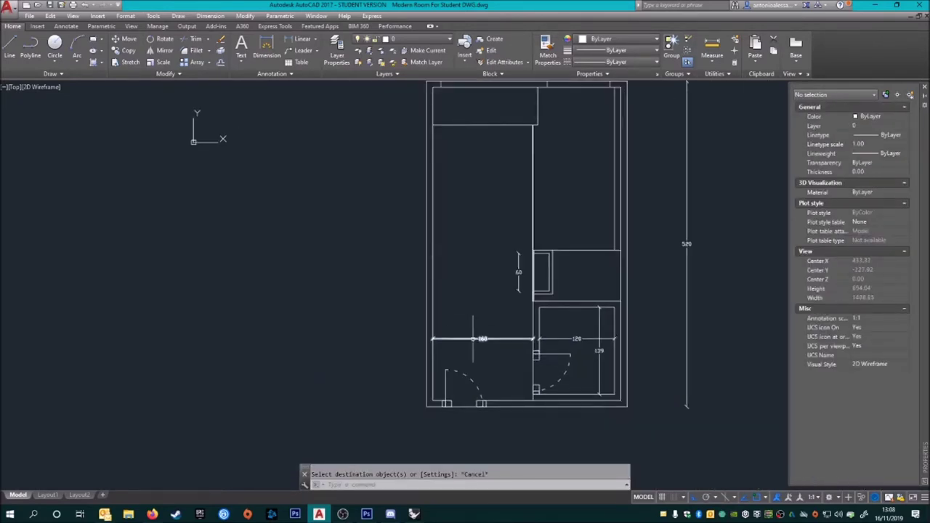
left_click(337, 52)
Step: Make the Quote layer green (colour 104) and give layer 0 a 0.13 mm lineweight
left_click(247, 75)
left_click(447, 330)
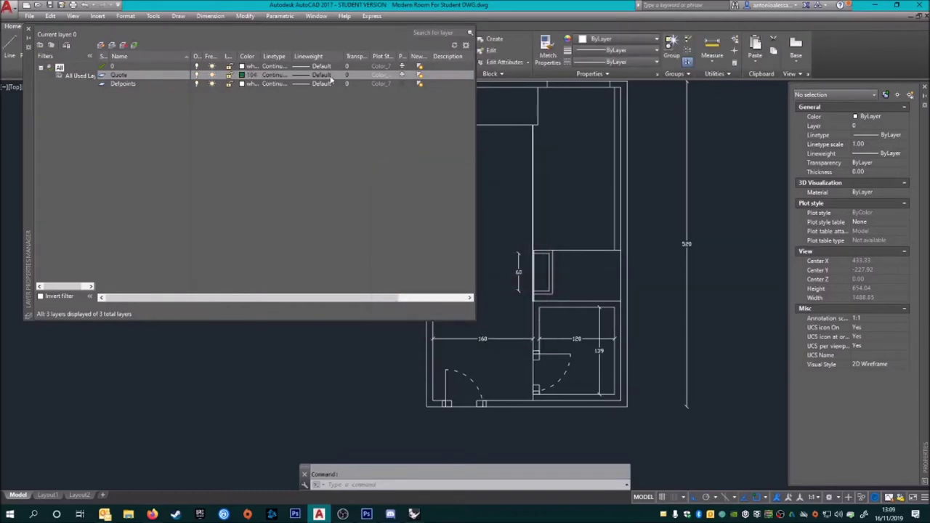
left_click(320, 75)
double_click(458, 215)
left_click(320, 67)
left_click(458, 230)
left_click(423, 324)
Step: Move all the room dimensions onto the Quote layer and bring up the Plot dialog
left_click_drag(516, 133, 490, 153)
left_click(525, 340)
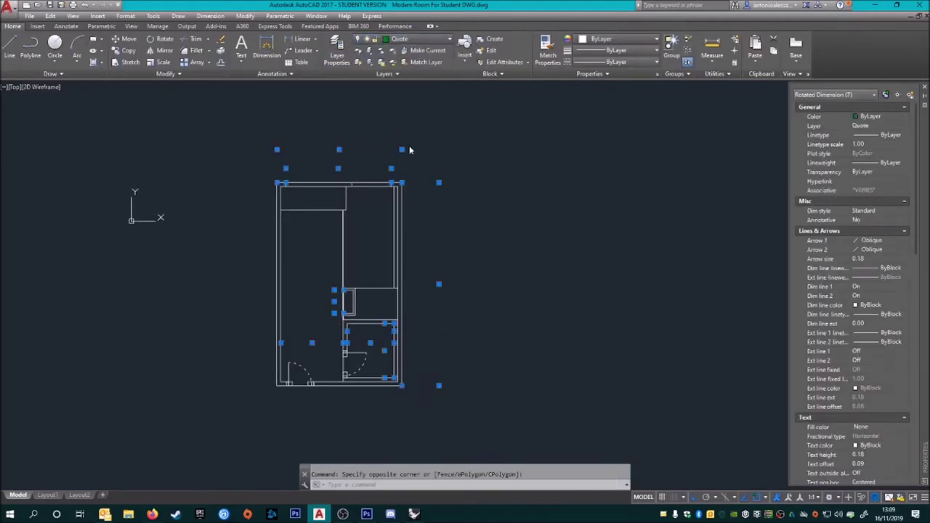
left_click(467, 409)
left_click(269, 264)
key("ctrl+p")
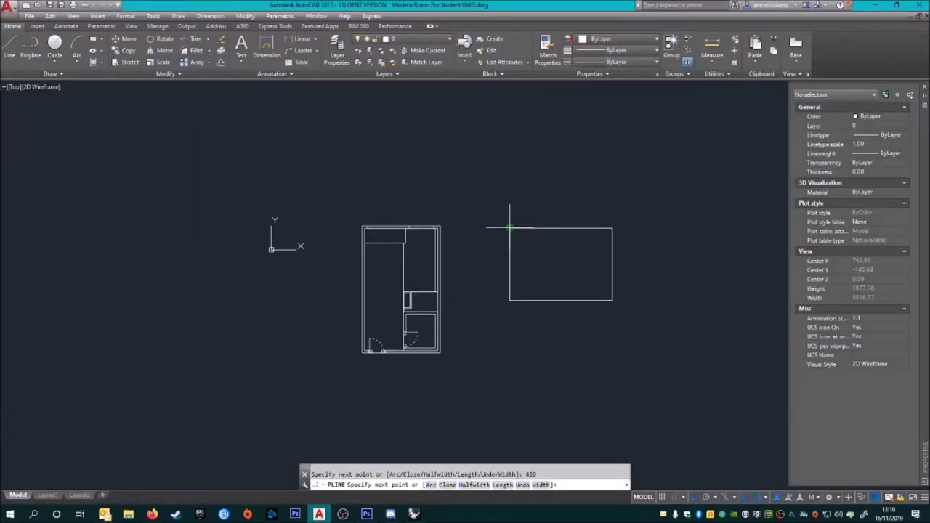
scroll(477, 335, "up", 3)
scroll(366, 328, "up", 2)
left_click(393, 39)
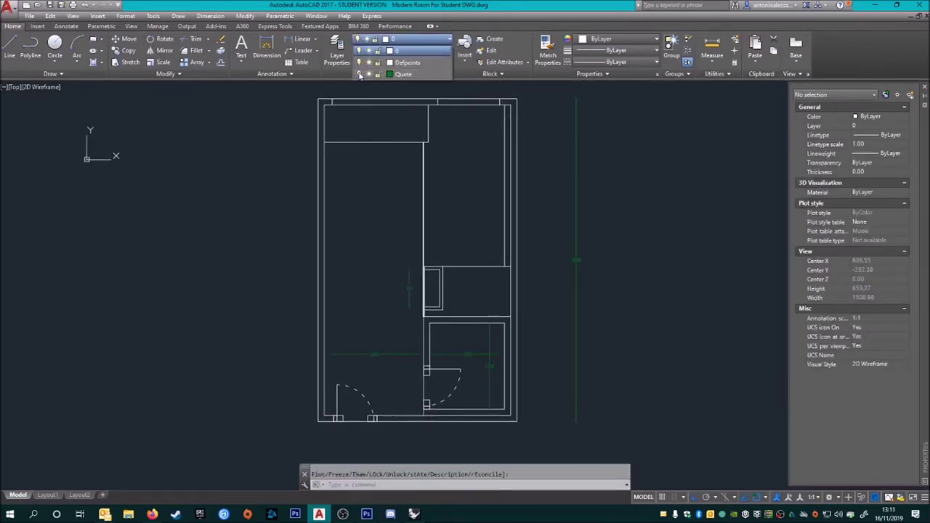
key("ctrl+p")
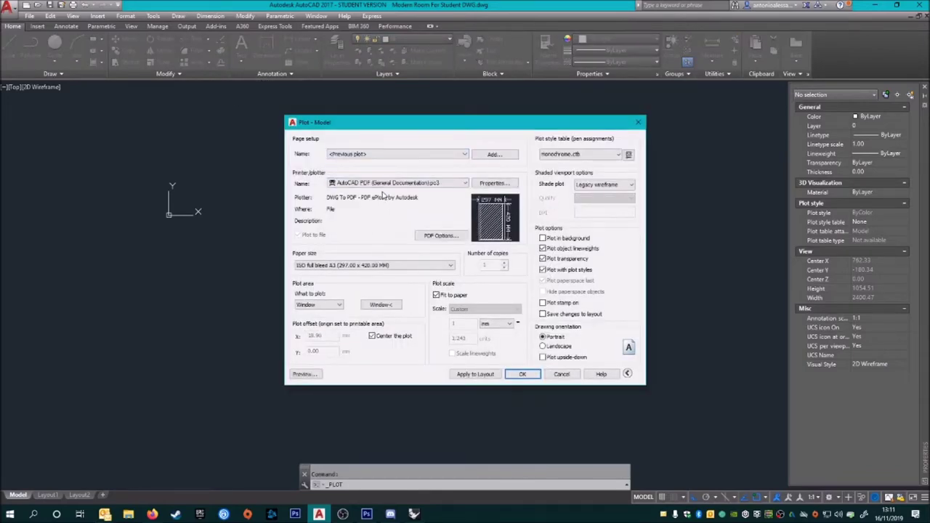
Step: Set the plot area as a window around the floor plan and preview it
left_click(319, 374)
key("Escape")
left_click(405, 301)
left_click(328, 187)
left_click(476, 396)
left_click(301, 376)
scroll(499, 393, "down", 1)
scroll(394, 322, "down", 3)
scroll(484, 368, "up", 6)
scroll(408, 343, "down", 5)
scroll(408, 342, "up", 2)
key("Escape")
Step: Offset border outlines by 100 and a larger distance, then make Quote the current layer
left_click(406, 40)
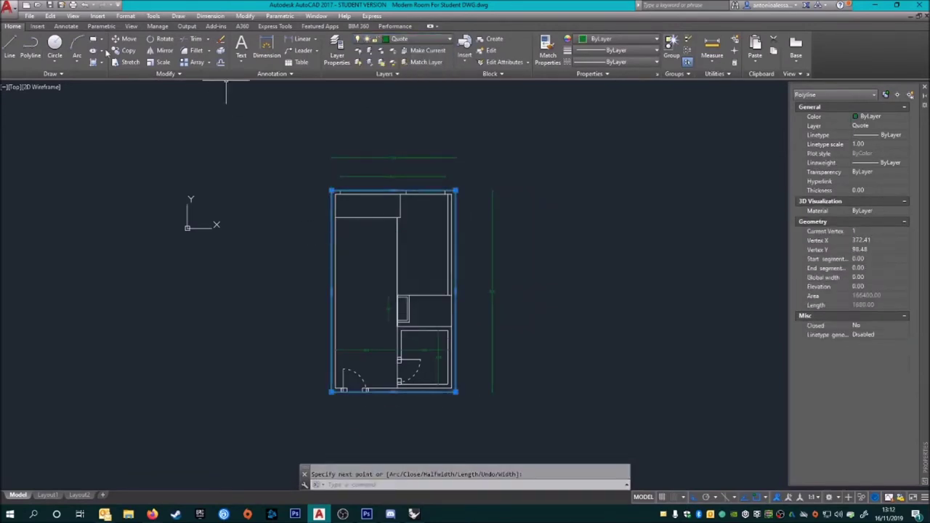
type("00")
key("Return")
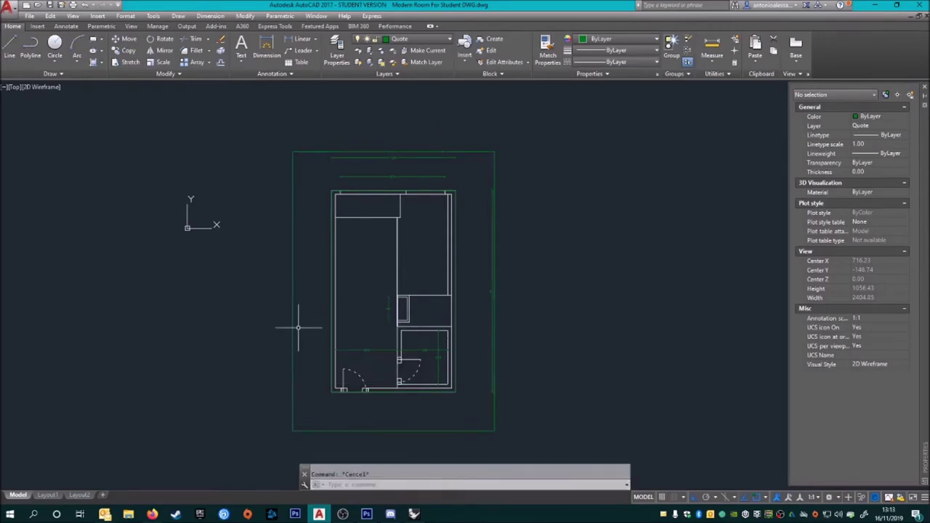
type("000")
key("Return")
scroll(342, 298, "down", 4)
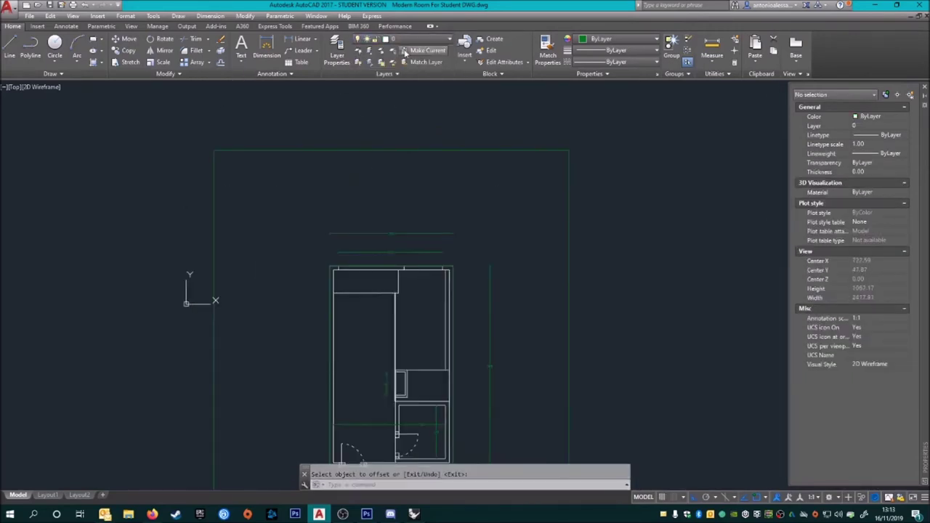
key("Escape")
left_click(407, 38)
scroll(404, 201, "up", 2)
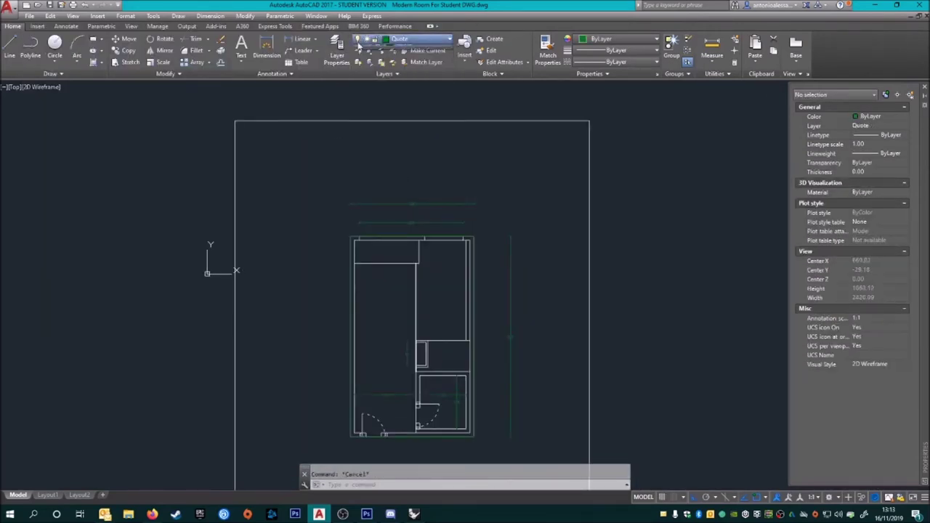
Step: Preview the plot once more and plot the floor plan to a PDF file
key("ctrl+p")
left_click(301, 375)
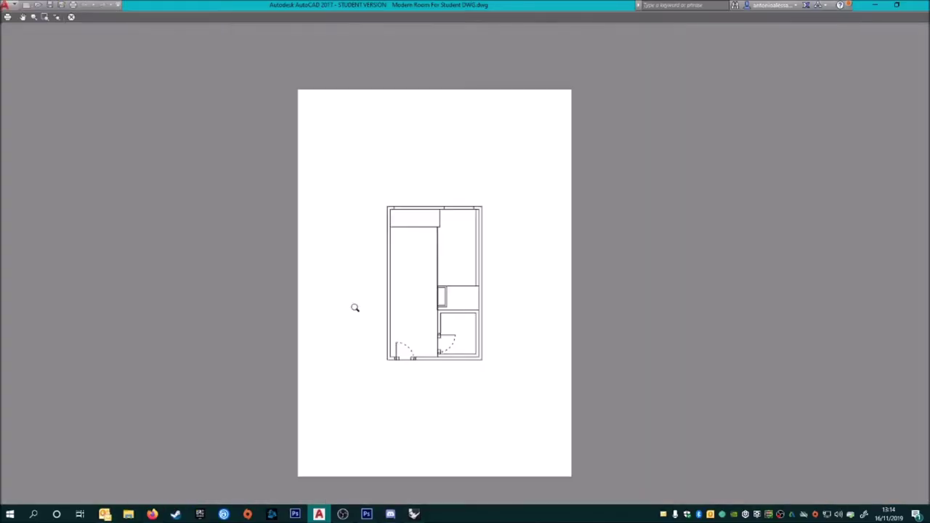
key("Escape")
left_click(419, 387)
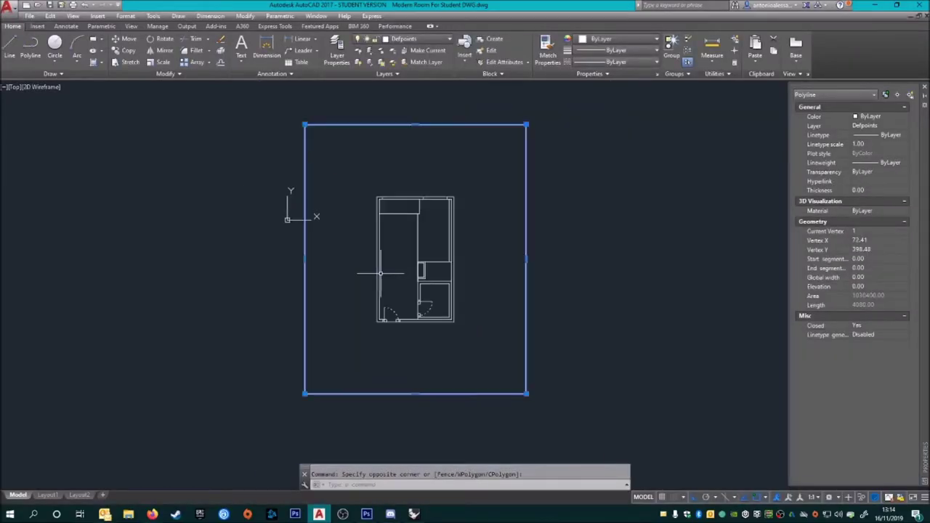
key("Escape")
key("ctrl+p")
left_click(509, 375)
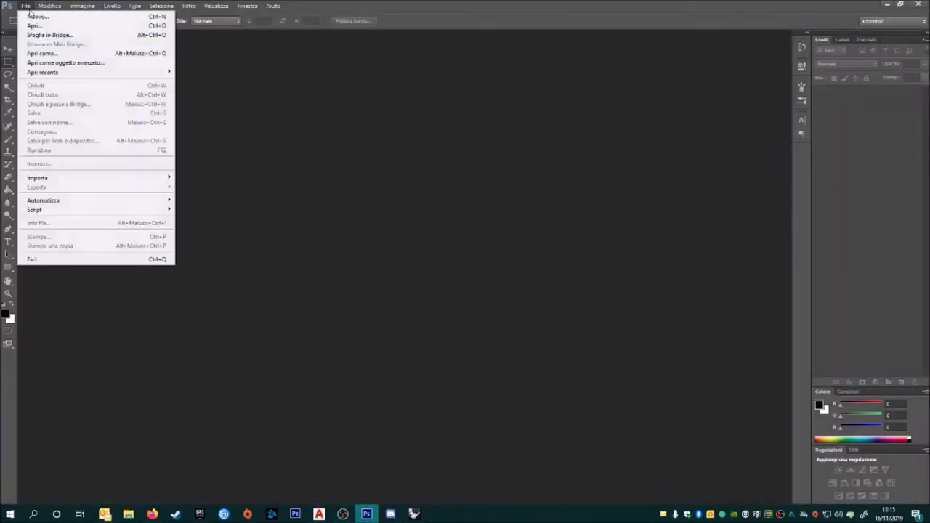
left_click(34, 26)
Step: Import the exported floor-plan PDF from Modern Room For Student as a new Photoshop document
left_click(353, 181)
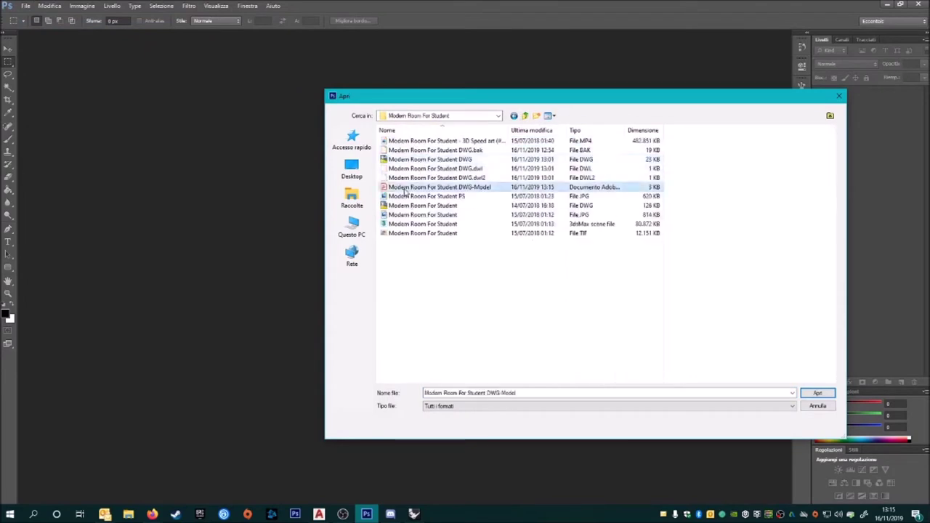
double_click(437, 183)
left_click(606, 138)
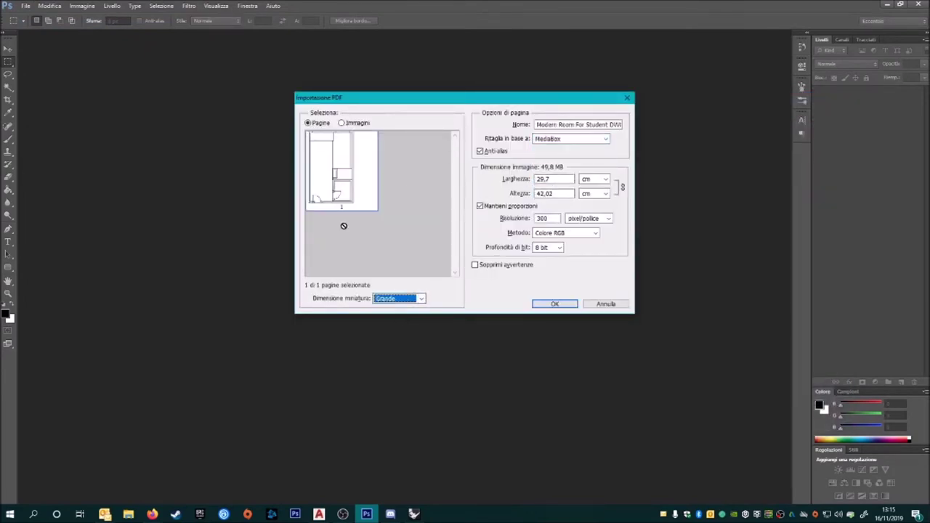
left_click(540, 303)
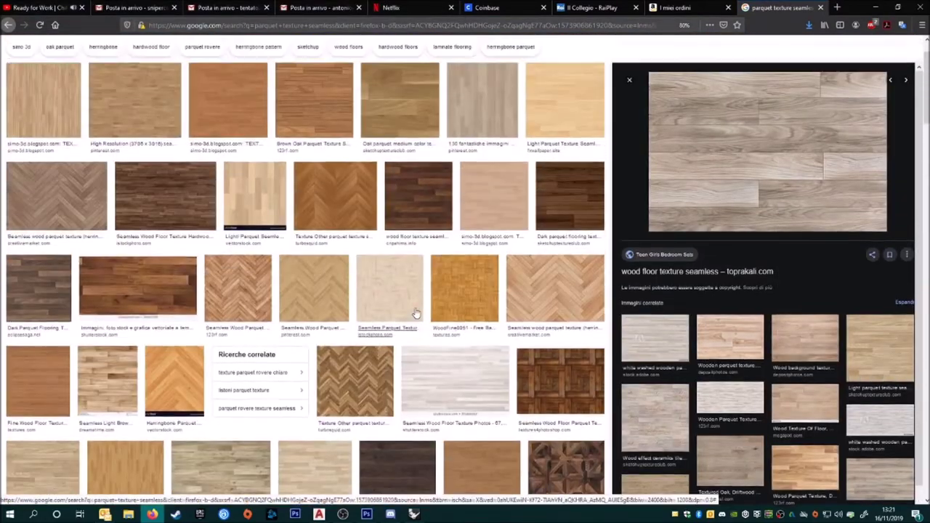
key("alt+Tab")
key("ctrl+o")
Step: Open the downloaded wood floor texture and return to the floor-plan document with the fill tool
double_click(760, 158)
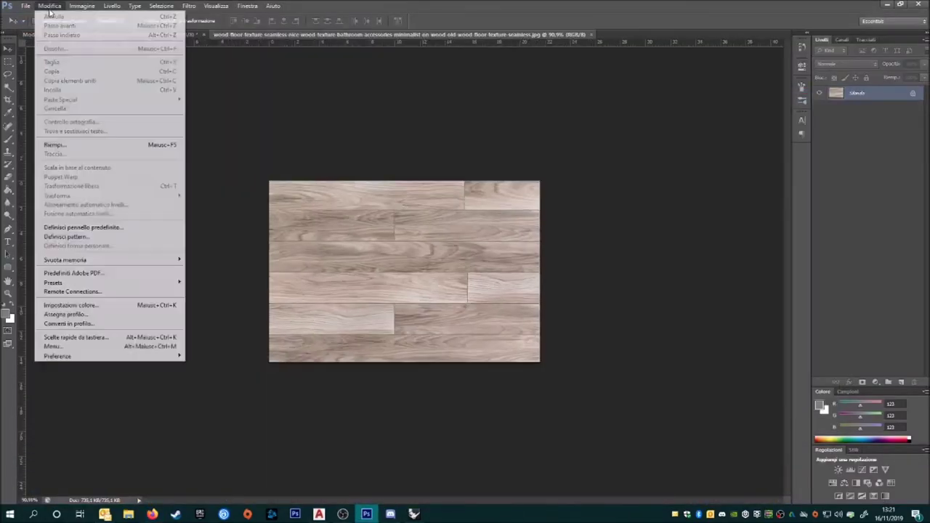
key("ctrl+Tab")
scroll(347, 295, "down", 1)
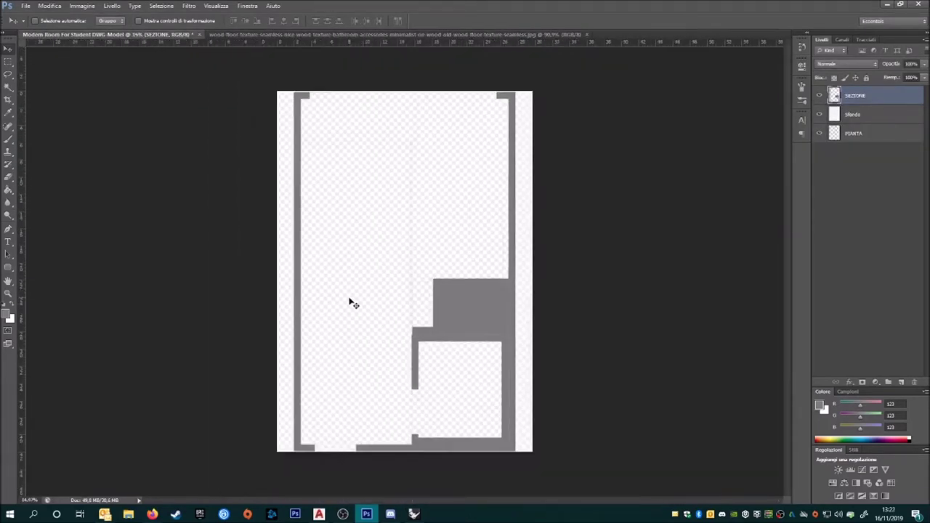
scroll(104, 239, "up", 3)
scroll(382, 298, "down", 1)
key("g")
scroll(381, 297, "down", 2)
scroll(347, 178, "up", 1)
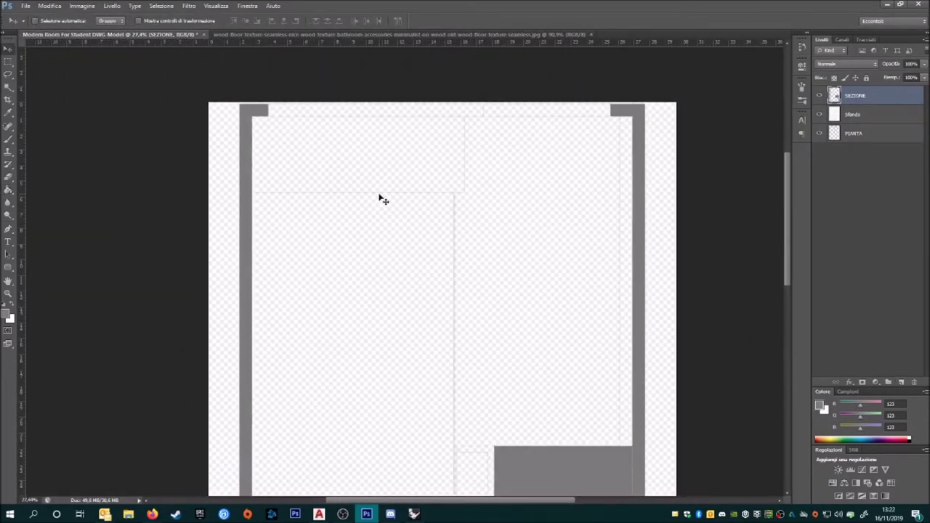
scroll(277, 216, "down", 1)
Step: Add a white background layer at the bottom and place a copy of the wood tile beside the original
left_click(388, 222)
scroll(472, 233, "down", 1)
key("ctrl+shift+bracketleft")
key("v")
scroll(374, 215, "up", 3)
scroll(376, 179, "down", 1)
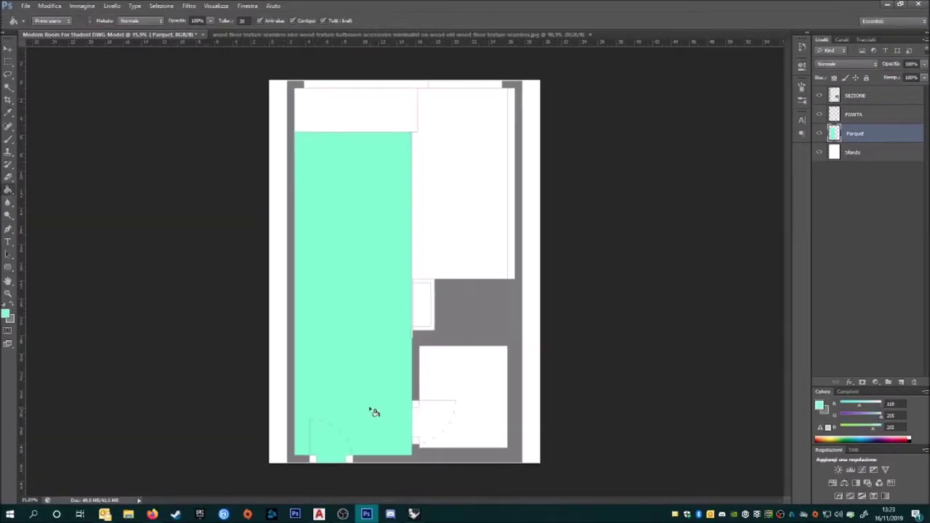
scroll(381, 389, "up", 1)
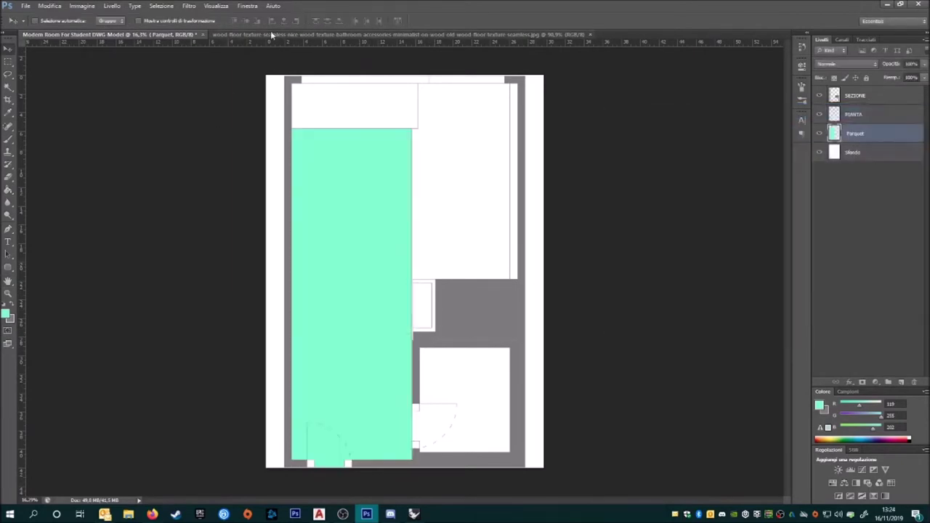
scroll(476, 124, "down", 2)
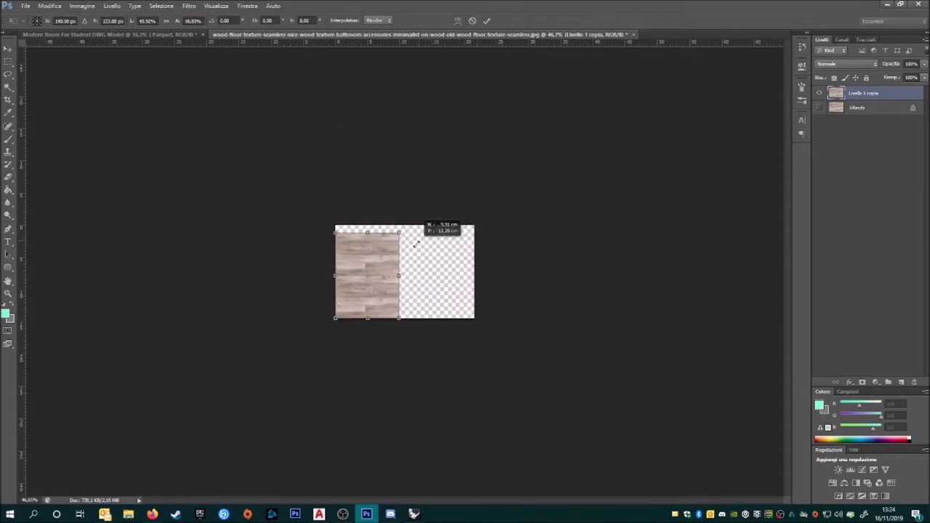
left_click_drag(266, 360, 357, 358)
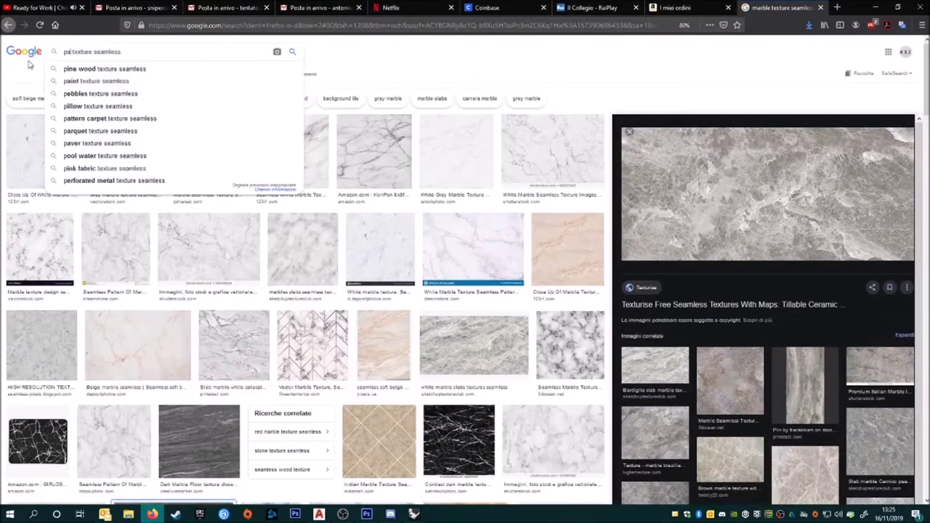
Step: Search Google Images for 'dark parquet texture seamless' and preview several wood floor results
type("dark")
key("Return")
left_click(364, 262)
scroll(386, 298, "down", 1)
left_click(289, 308)
scroll(436, 305, "down", 1)
left_click(509, 254)
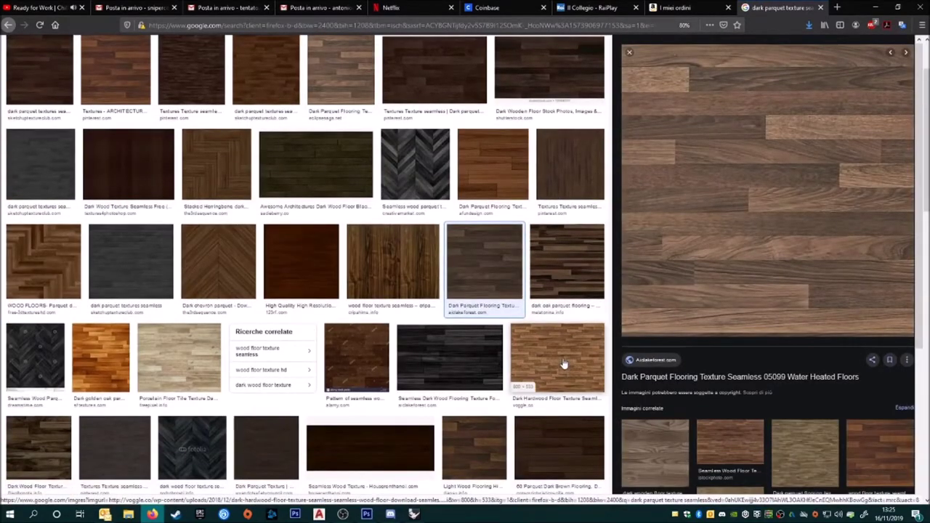
scroll(771, 378, "down", 1)
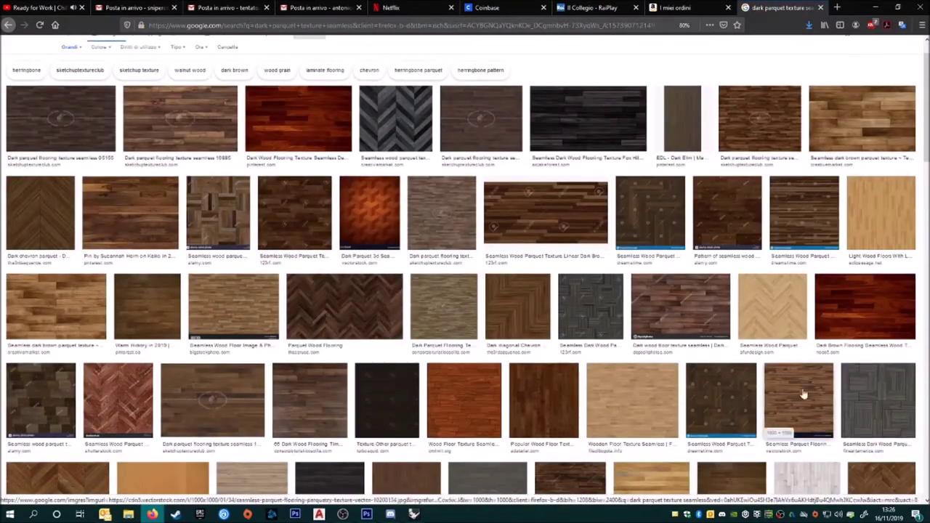
left_click(773, 384)
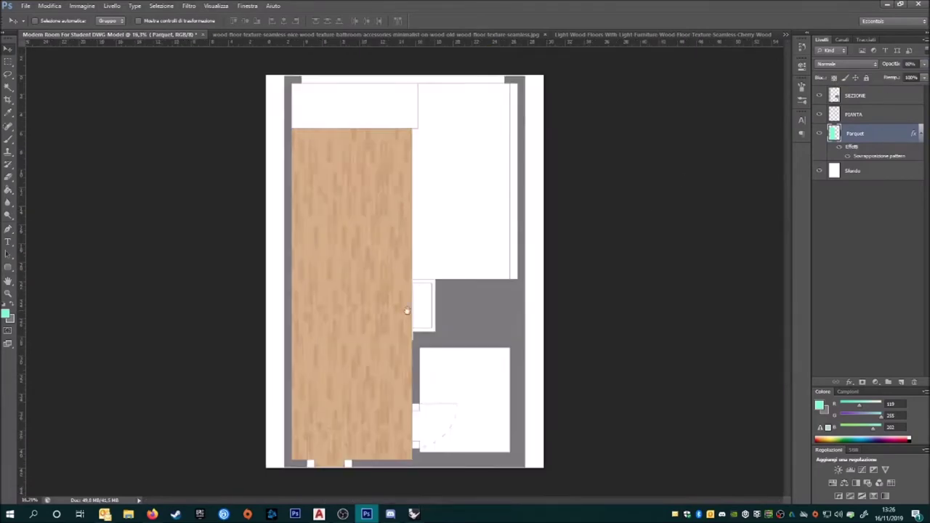
Step: Add a Marble layer above Parquet and fill the bathroom floor with mint
left_click(902, 382)
key("g")
left_click(451, 266)
double_click(836, 131)
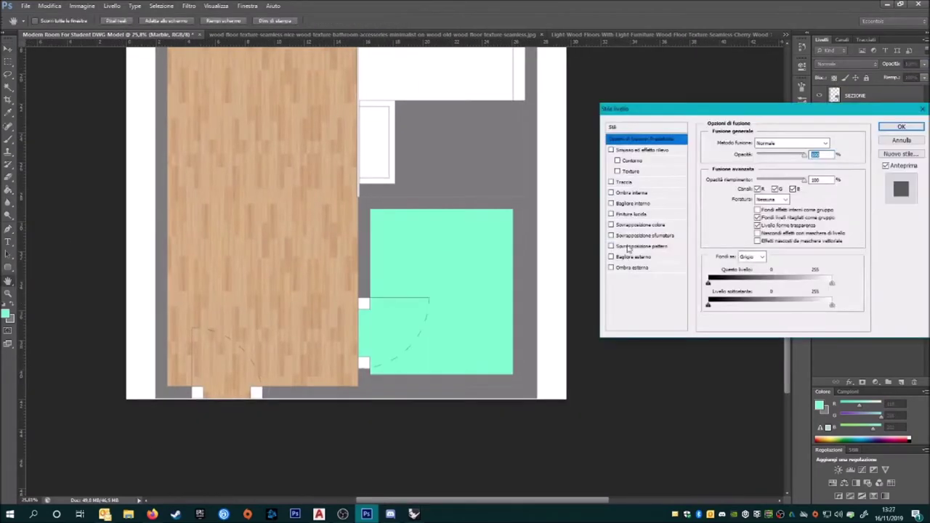
Step: Define the marble image as a pattern, overlay it on the bathroom at scale 80, and add an inner shadow
left_click(645, 246)
left_click(782, 176)
left_click(749, 225)
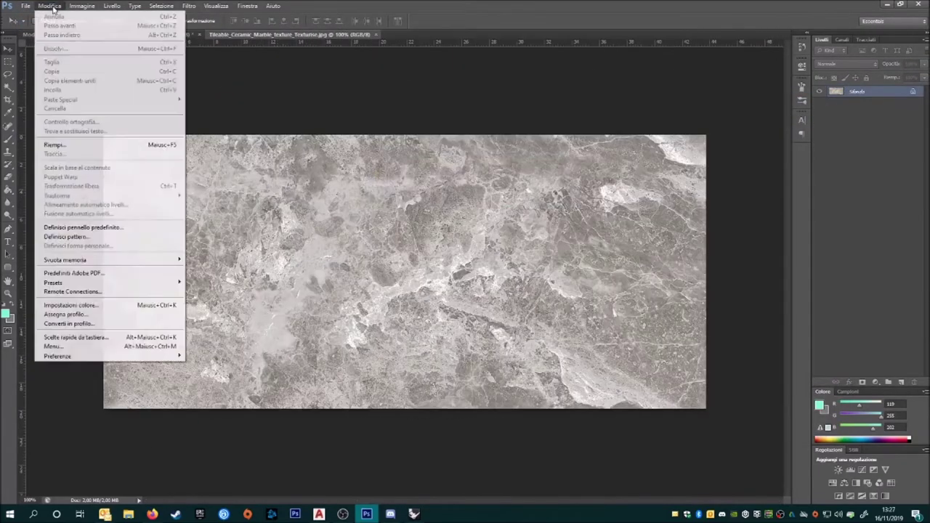
left_click(65, 236)
key("Return")
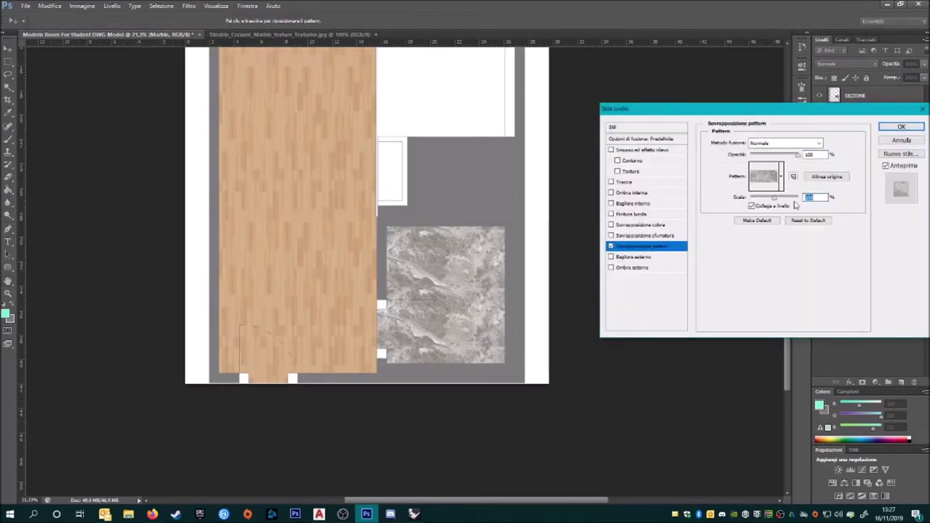
left_click_drag(460, 271, 434, 272)
left_click_drag(770, 200, 781, 200)
left_click(631, 192)
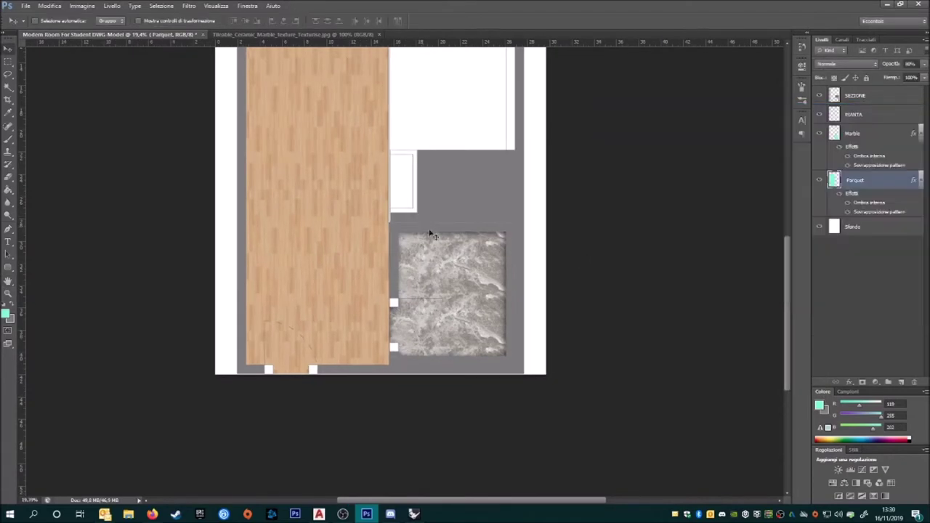
Step: Review the inner shadow settings and switch to the Rectangular Marquee tool
left_click(635, 193)
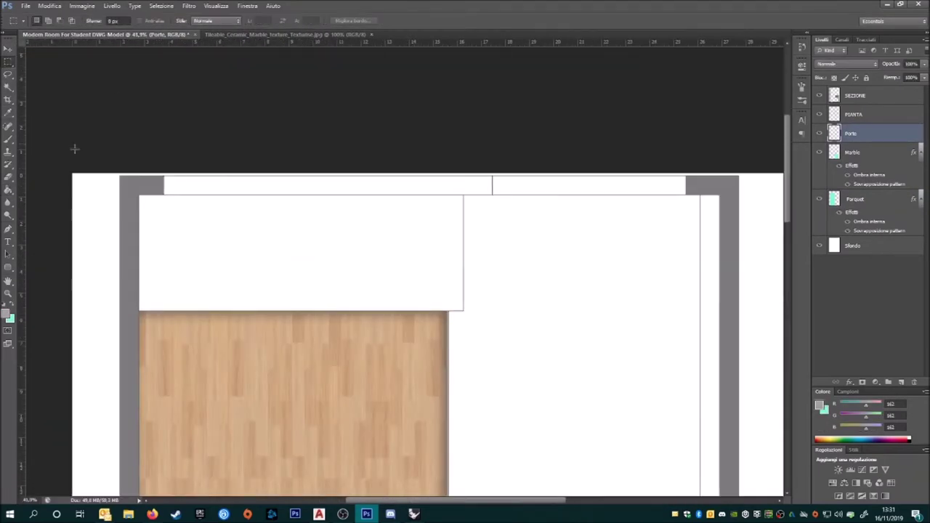
left_click(8, 63)
scroll(163, 188, "up", 2)
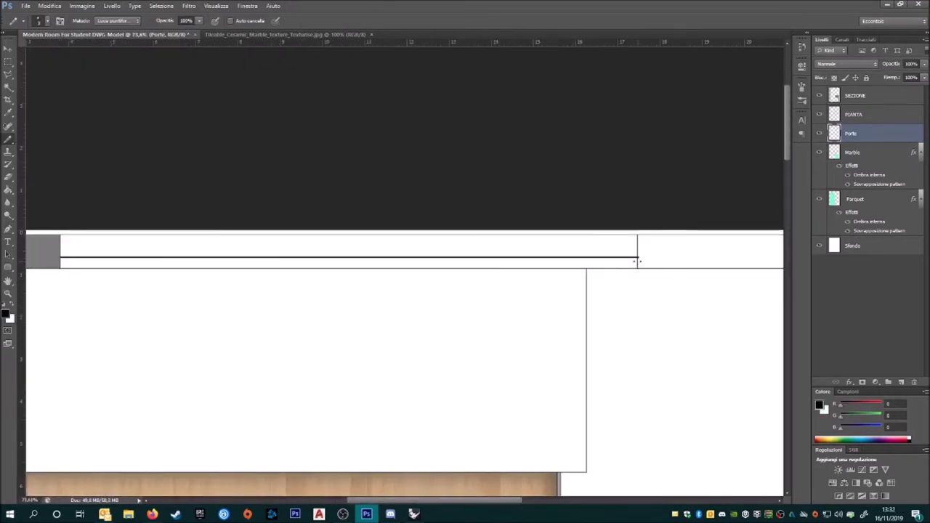
scroll(639, 261, "down", 2)
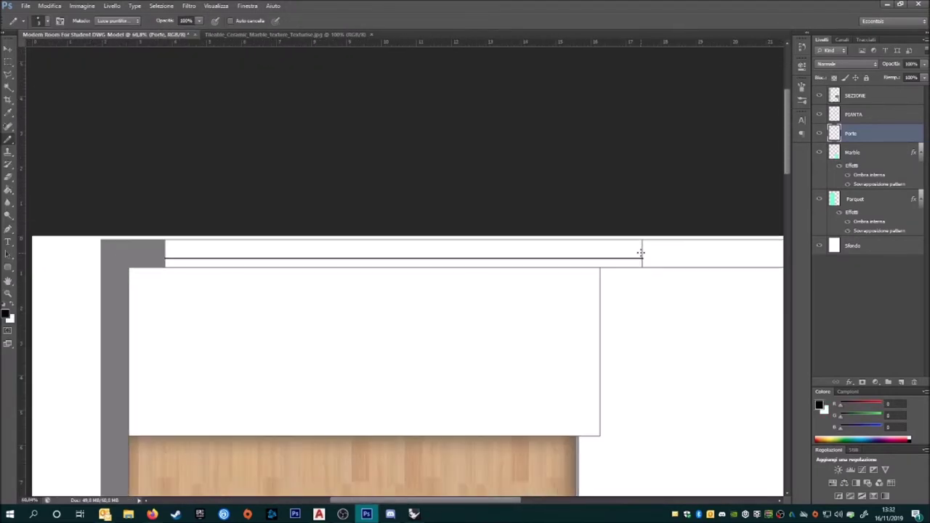
scroll(197, 250, "up", 1)
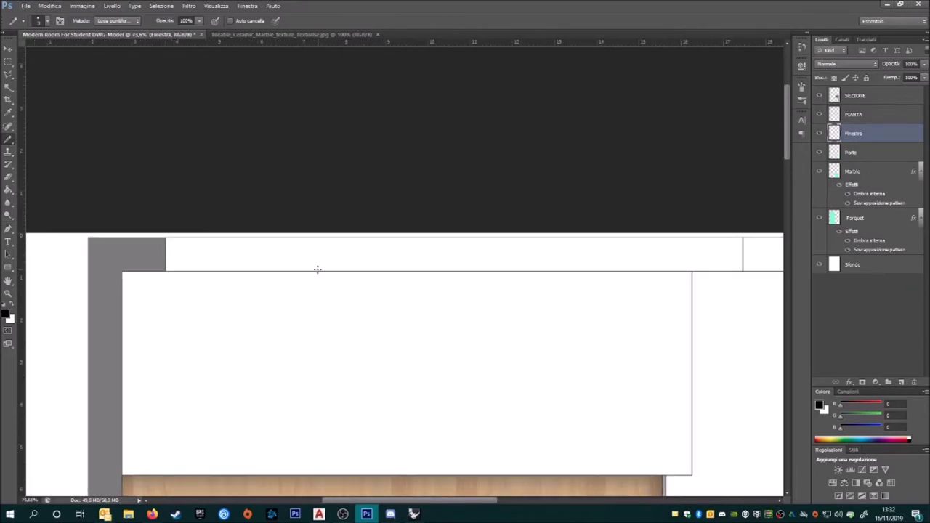
Step: Hide the grey SEZIONE wall layer and clear the current selection
left_click(820, 95)
key("v")
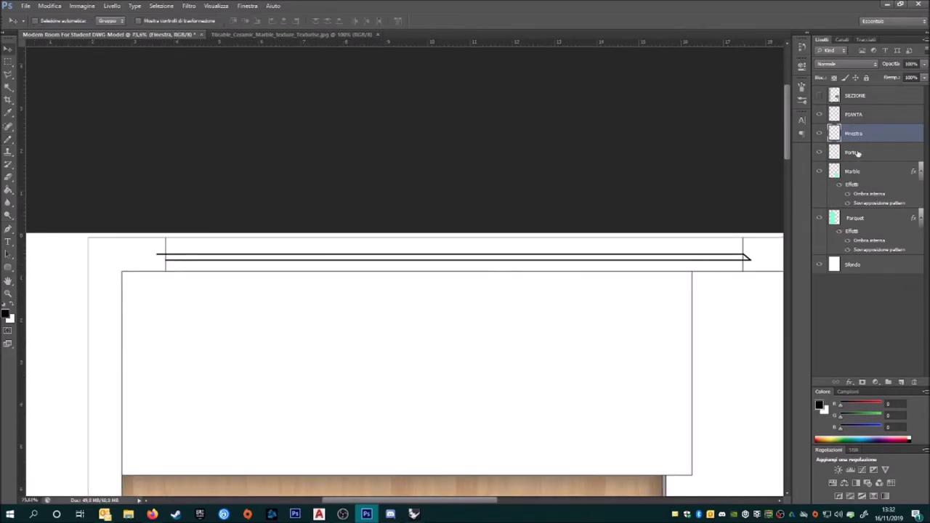
key("ctrl+d")
key("v")
scroll(250, 274, "down", 2)
scroll(434, 259, "up", 1)
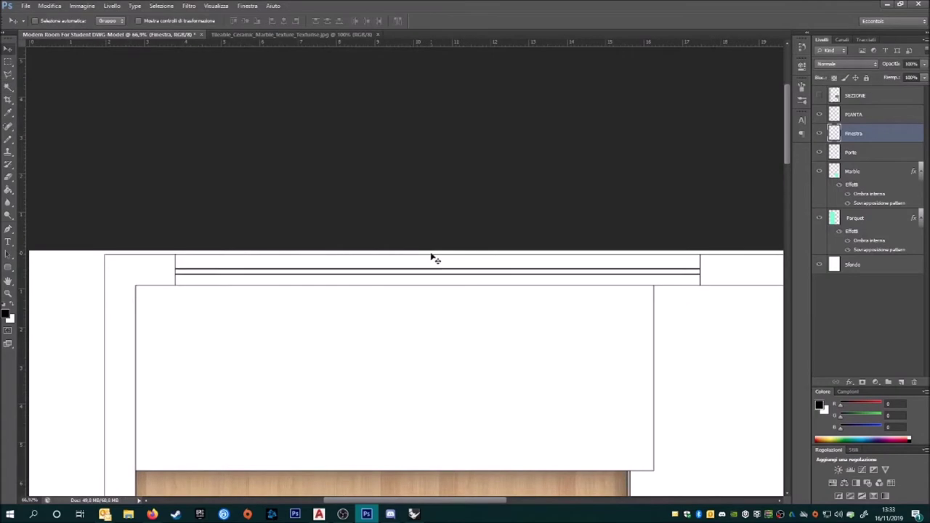
scroll(434, 258, "down", 2)
scroll(286, 260, "up", 1)
Step: Set a grey-blue foreground colour and load the large 1000 px brush
left_click(6, 314)
left_click(399, 247)
key("Return")
key("b")
left_click(47, 20)
scroll(120, 189, "down", 5)
left_click(88, 225)
key("Return")
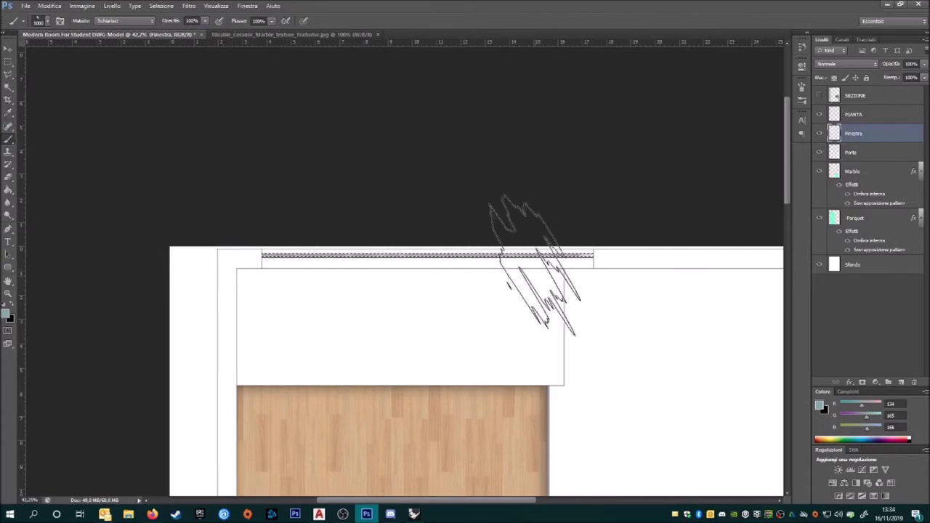
Step: Show the SEZIONE wall layer again and select it
scroll(305, 277, "down", 3)
key("v")
left_click(820, 95)
left_click(855, 95)
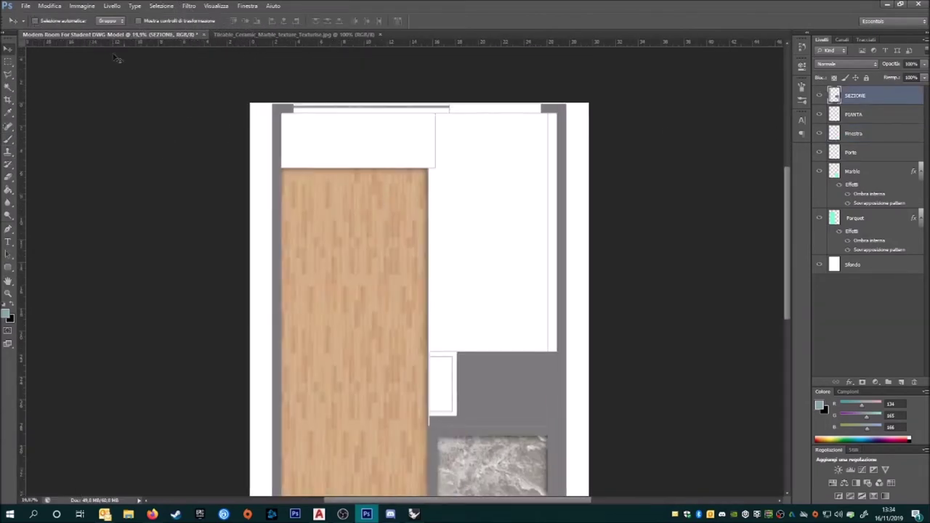
Step: Save the plan as Modern Room For Student.psd
scroll(116, 58, "down", 1)
key("ctrl+shift+s")
key("Return")
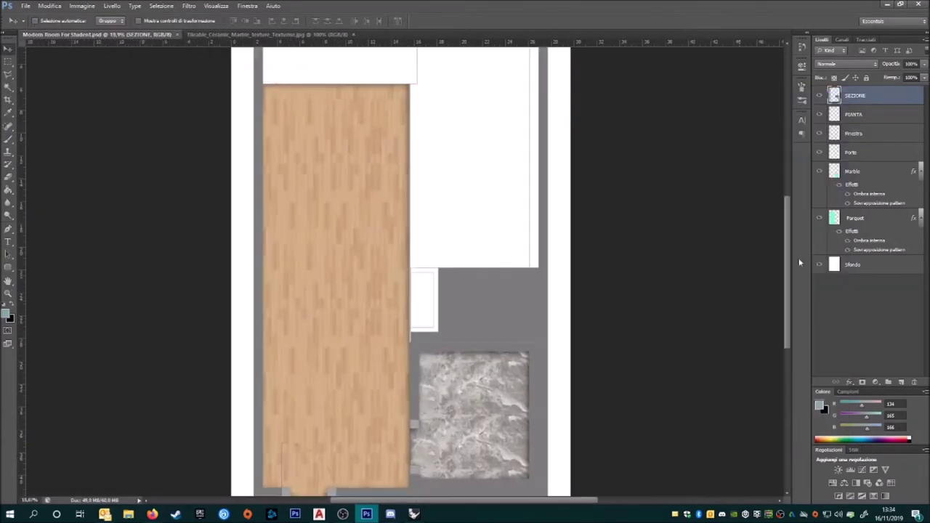
Step: Lower the Parquet and Marble floor layers to 90% opacity
left_click(859, 222)
key("9")
left_click(852, 172)
key("9")
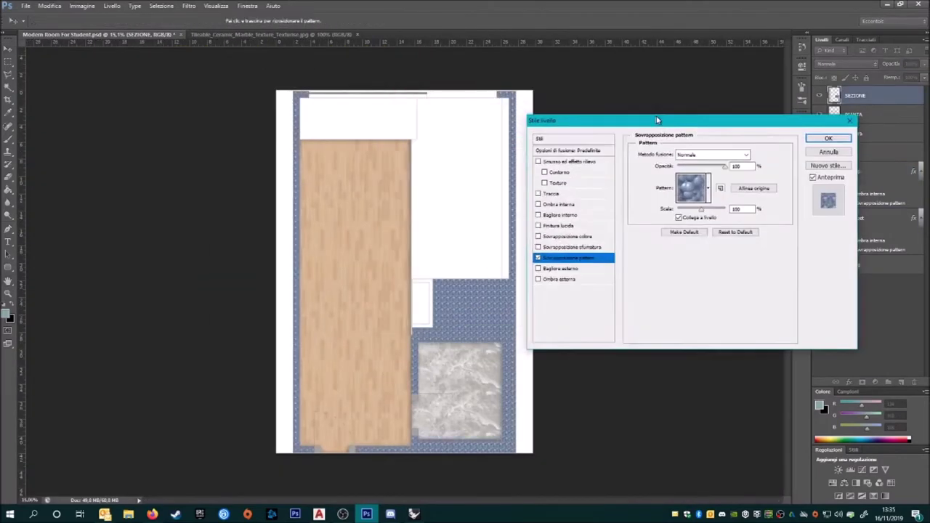
Step: Give the SEZIONE walls a grey cement Pattern Overlay with Colore più scuro blending
left_click_drag(657, 120, 677, 120)
left_click(729, 188)
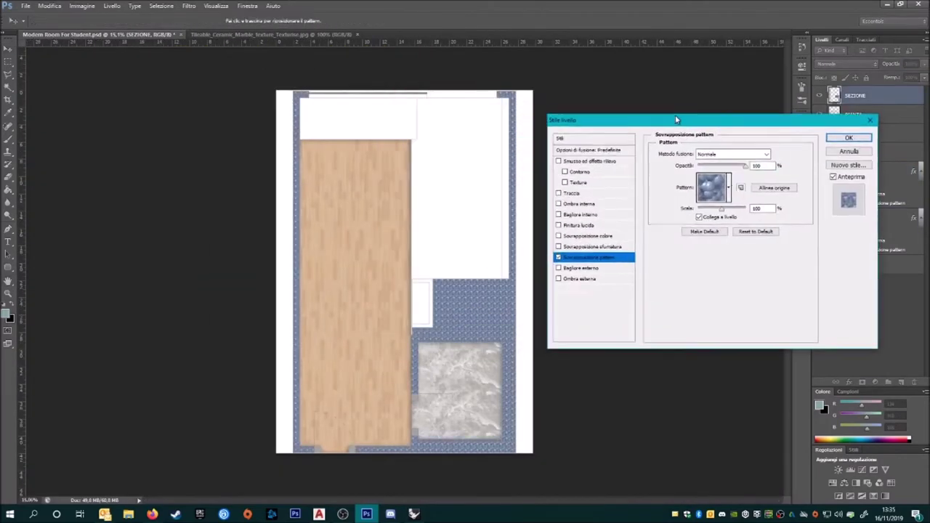
left_click(712, 233)
left_click(666, 234)
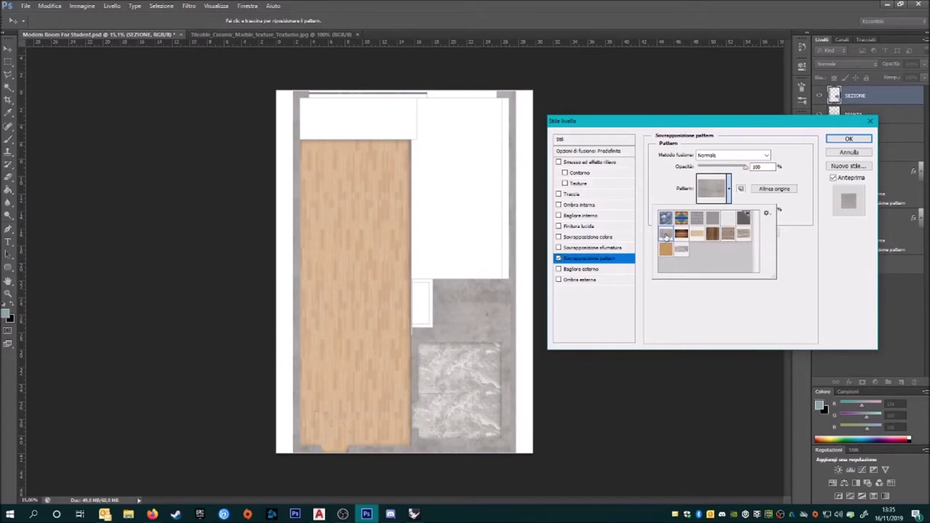
left_click(733, 155)
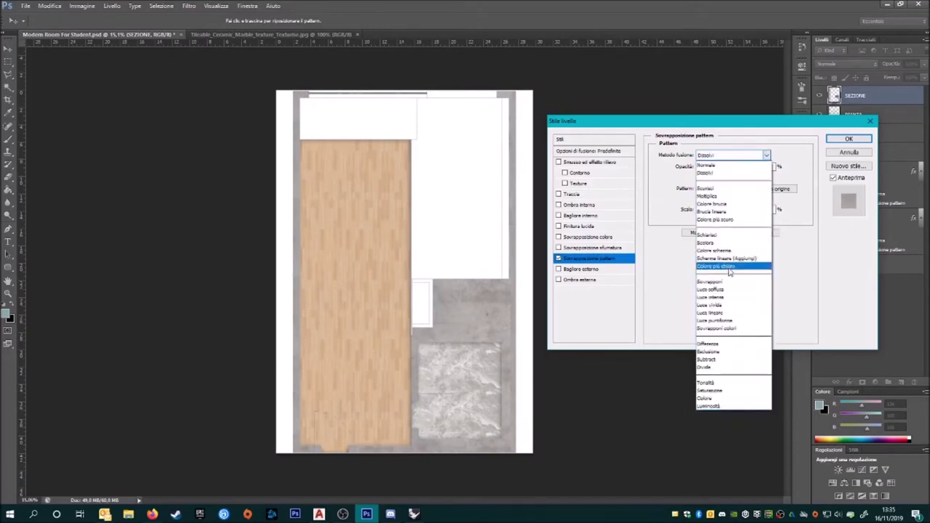
left_click(728, 221)
left_click(847, 139)
Step: Add Bevel & Emboss to the SEZIONE wall layer
double_click(857, 118)
left_click(589, 162)
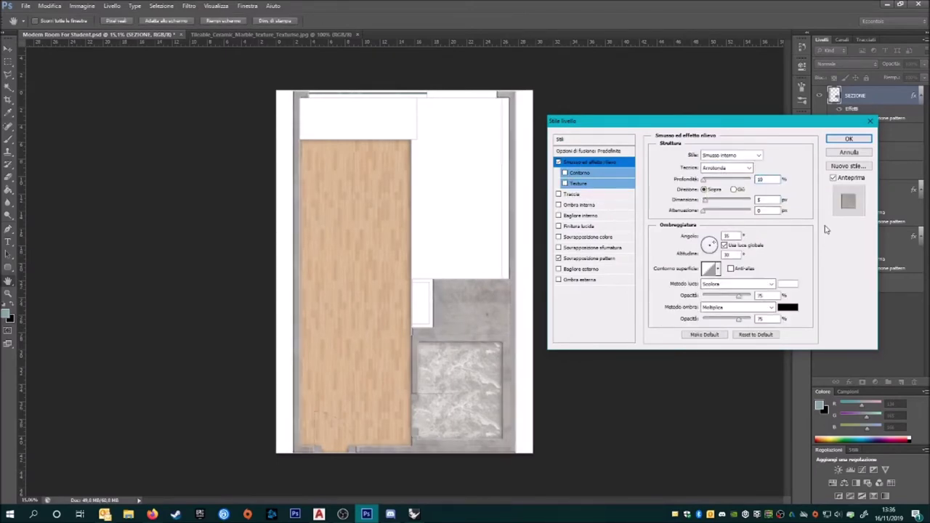
key("Return")
scroll(446, 357, "up", 5, "alt")
scroll(447, 357, "down", 3, "alt")
key("v")
scroll(450, 307, "up", 3, "alt")
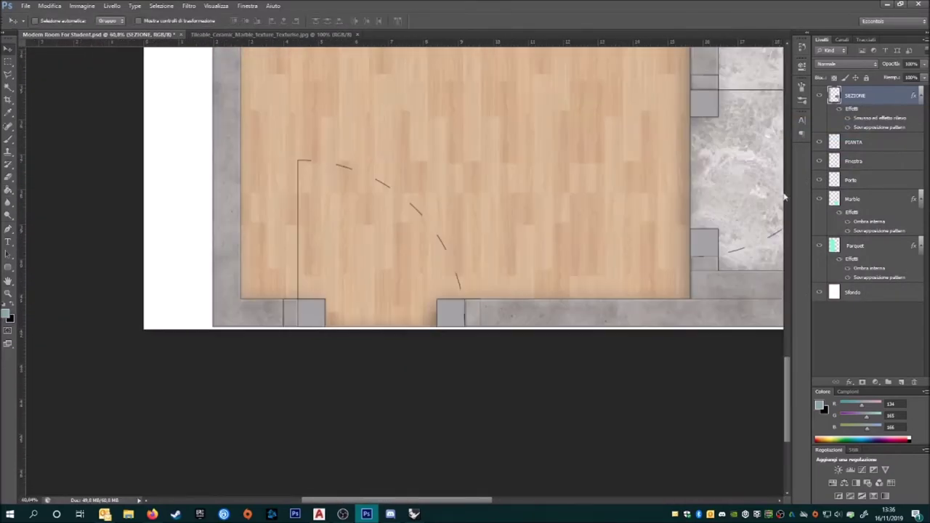
Step: Add Bevel & Emboss to the Porte door layer
double_click(831, 180)
left_click(589, 162)
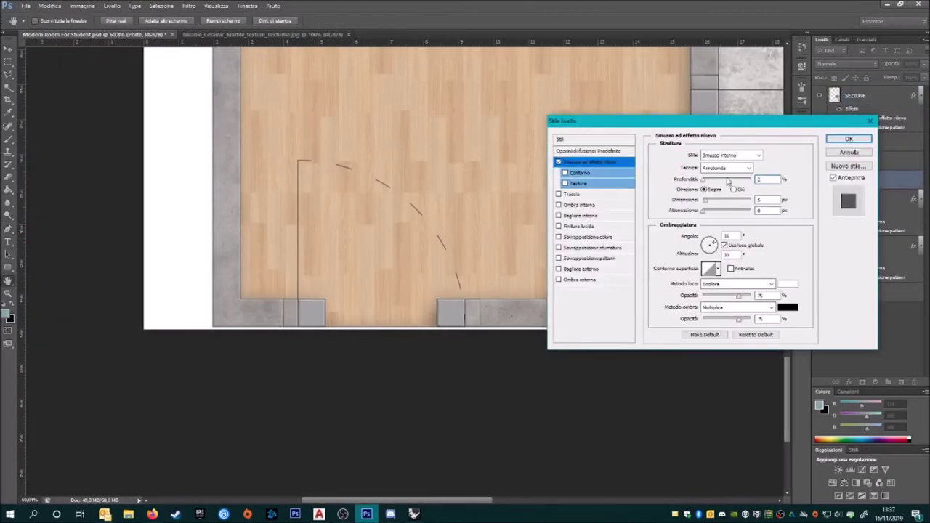
key("Return")
scroll(311, 464, "down", 3, "alt")
key("alt+Tab")
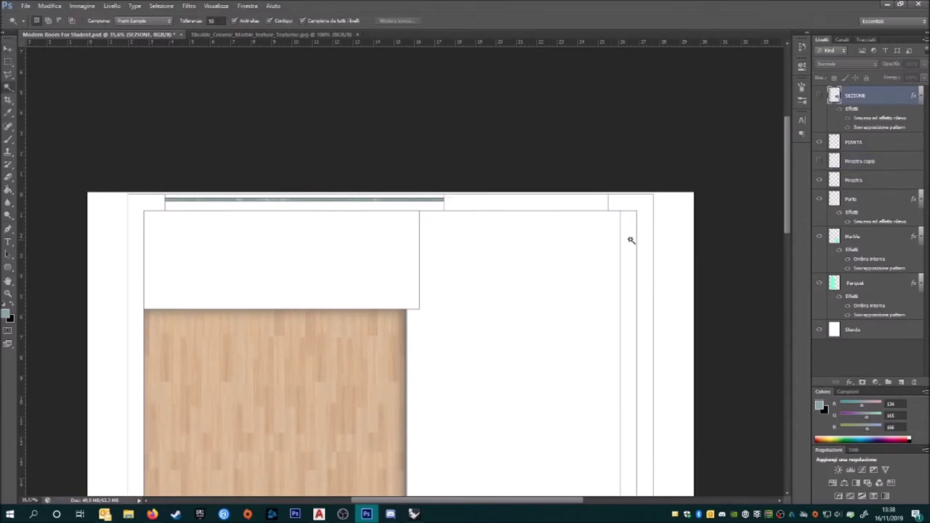
Step: Apply a context-menu action to the window selection on Finestra copia, then deselect
left_click(850, 161)
scroll(668, 216, "down", 2)
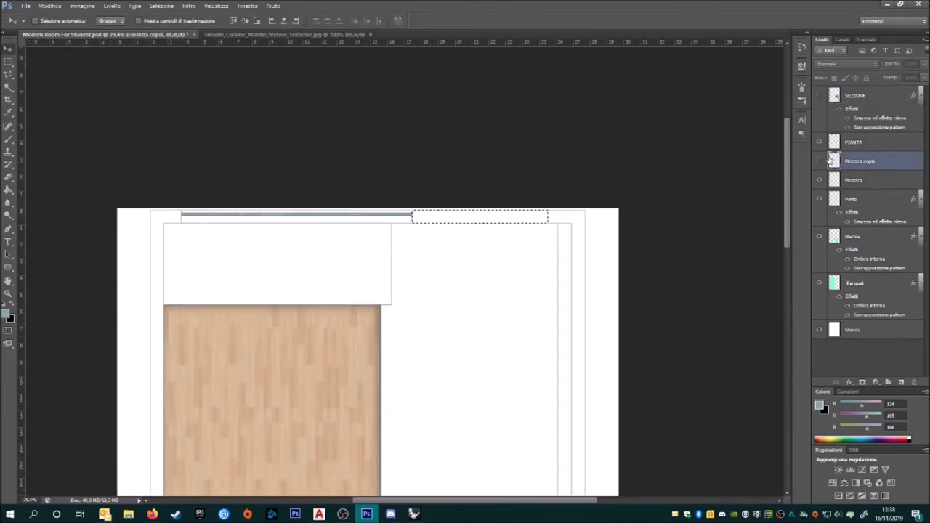
right_click(514, 221)
left_click(540, 336)
key("v")
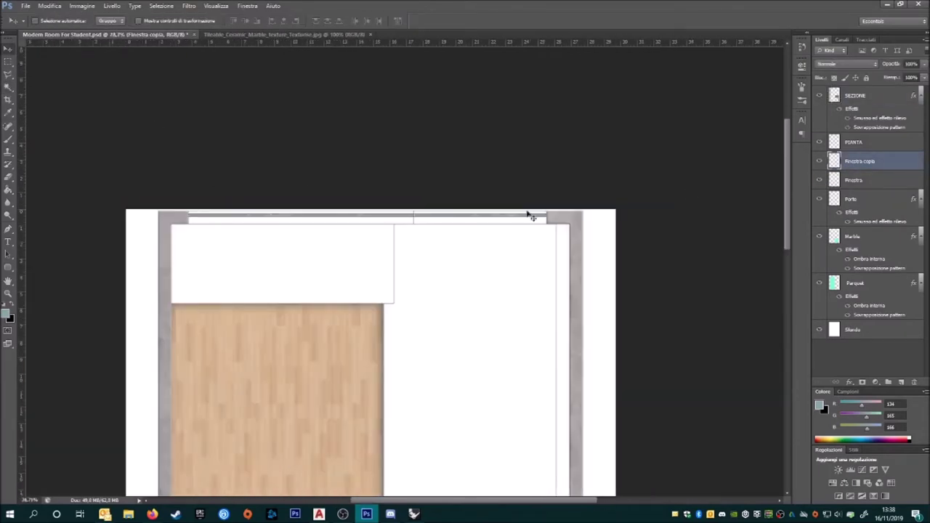
Step: Rename the doors layer to 'Porte e infissi'
left_click(852, 199)
key("Return")
scroll(388, 182, "up", 2)
scroll(475, 222, "up", 2)
scroll(419, 430, "down", 3)
scroll(419, 430, "down", 2)
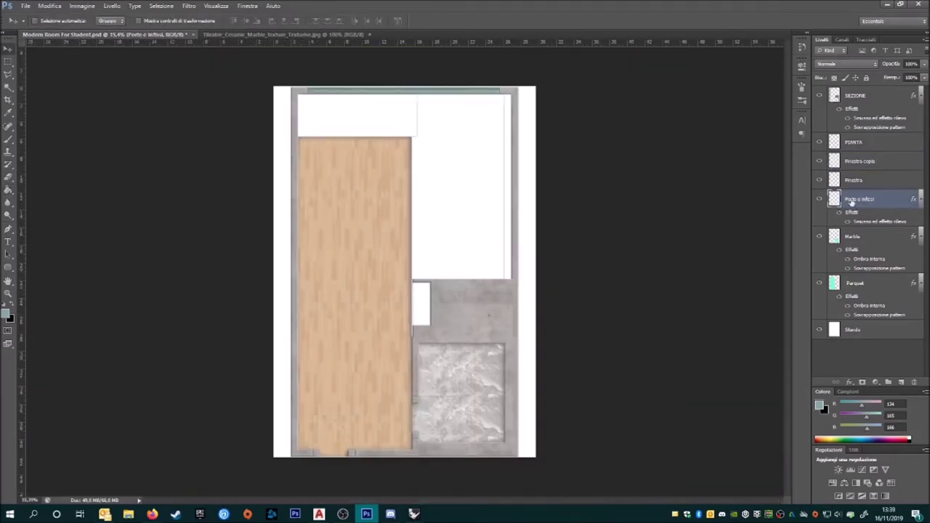
Step: Try the Paint Bucket tool over the plan, then return to the Move tool
left_click(8, 191)
scroll(374, 156, "up", 3)
scroll(476, 170, "down", 3)
scroll(378, 141, "up", 2)
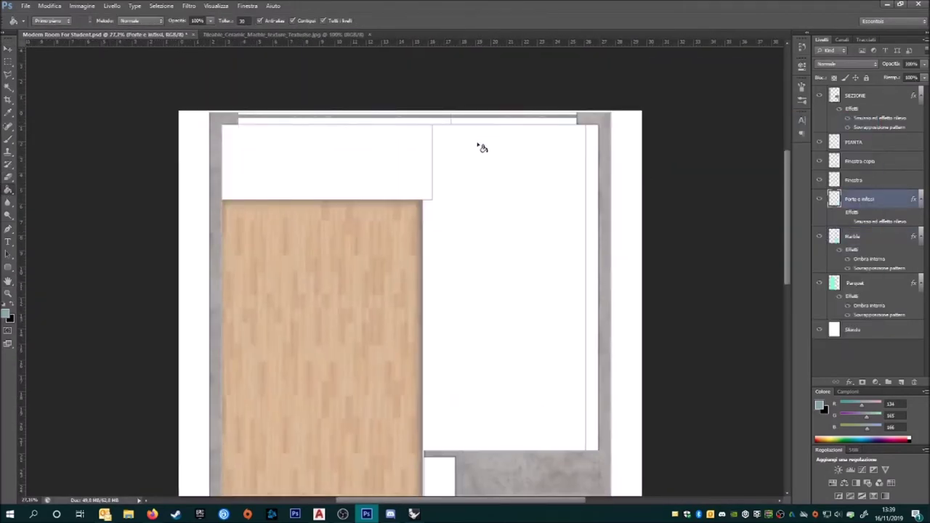
scroll(480, 141, "down", 3)
key("v")
scroll(202, 297, "down", 1)
scroll(415, 179, "up", 3)
scroll(451, 189, "down", 2)
scroll(371, 187, "down", 2)
scroll(436, 320, "up", 2)
scroll(269, 277, "up", 2)
scroll(385, 391, "down", 4)
Step: Hide the SEZIONE wall effects to compare and bring up the Place dialog
left_click(840, 109)
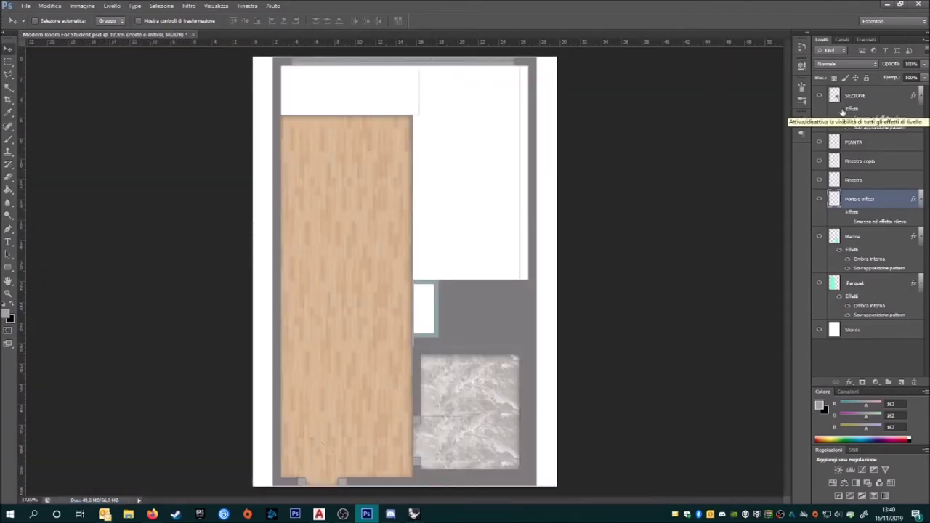
scroll(366, 215, "down", 1)
scroll(366, 216, "up", 2)
key("ctrl+shift+p")
Step: Place the furniture sheet into the plan and position it over the rooms
double_click(440, 218)
key("Escape")
left_click(49, 6)
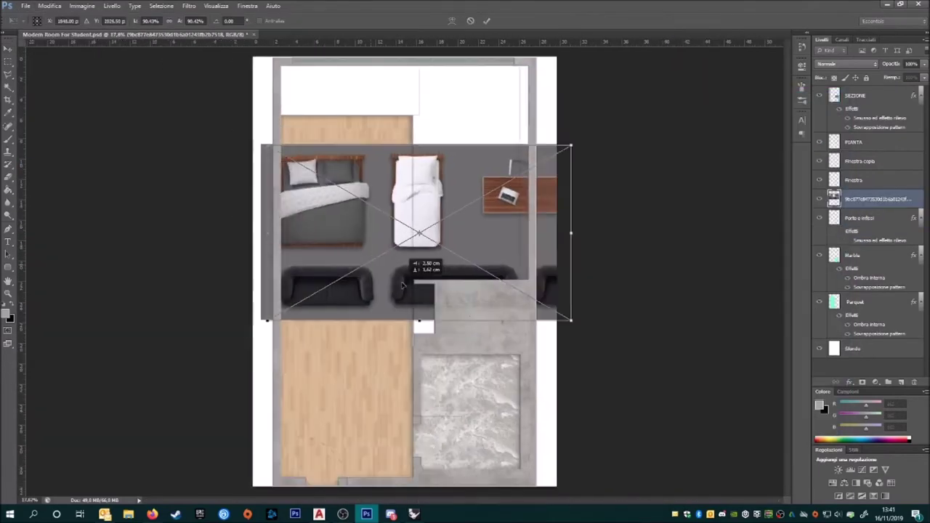
left_click_drag(402, 285, 358, 270)
key("Return")
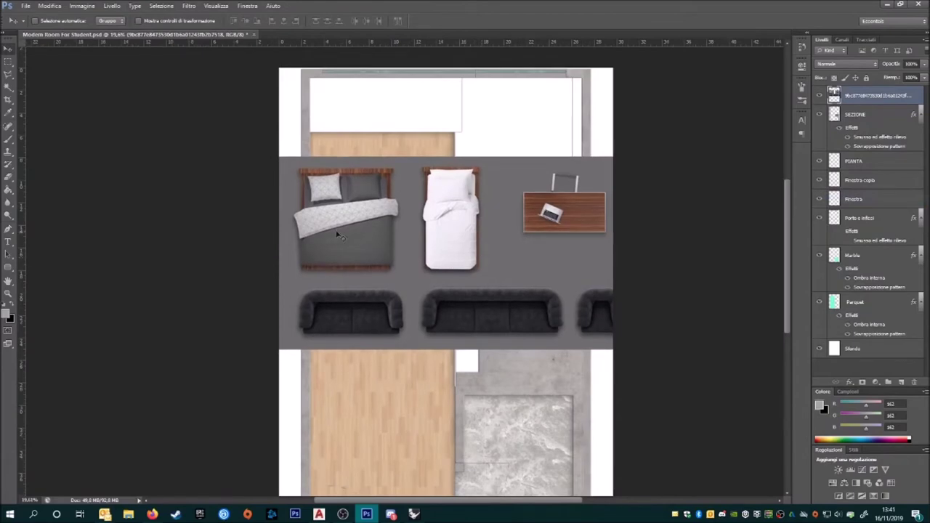
Step: Test a Magic Wand selection on the furniture, deselect, and keep the blend mode Normale
left_click(509, 289)
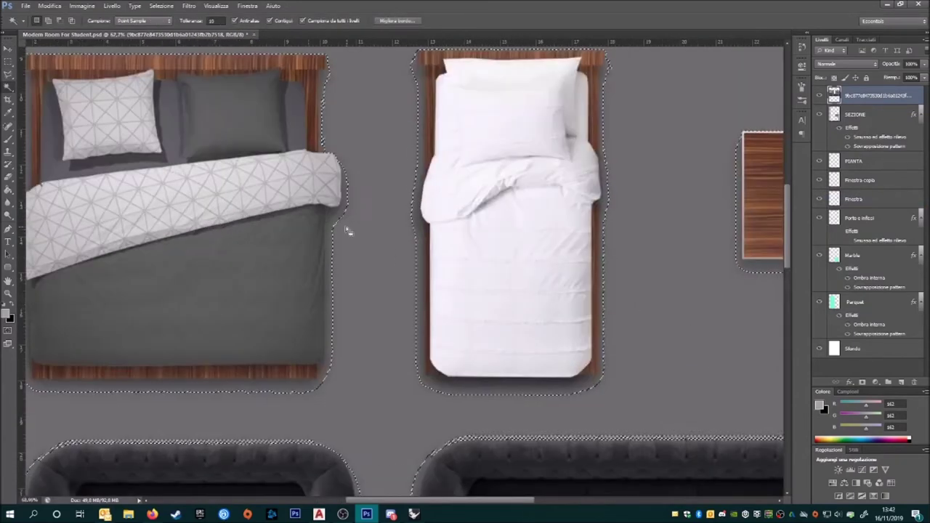
scroll(288, 243, "up", 3)
scroll(333, 212, "down", 3)
key("ctrl+d")
key("v")
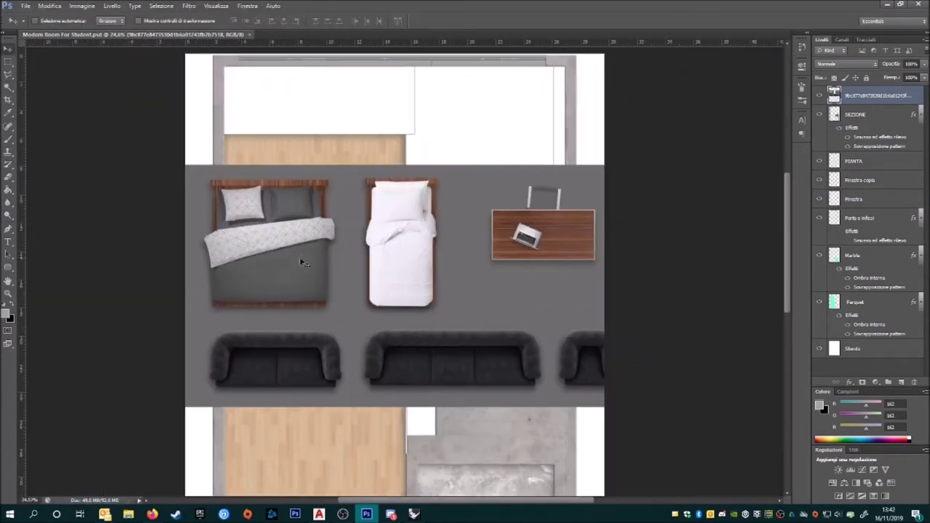
left_click(847, 64)
left_click(841, 75)
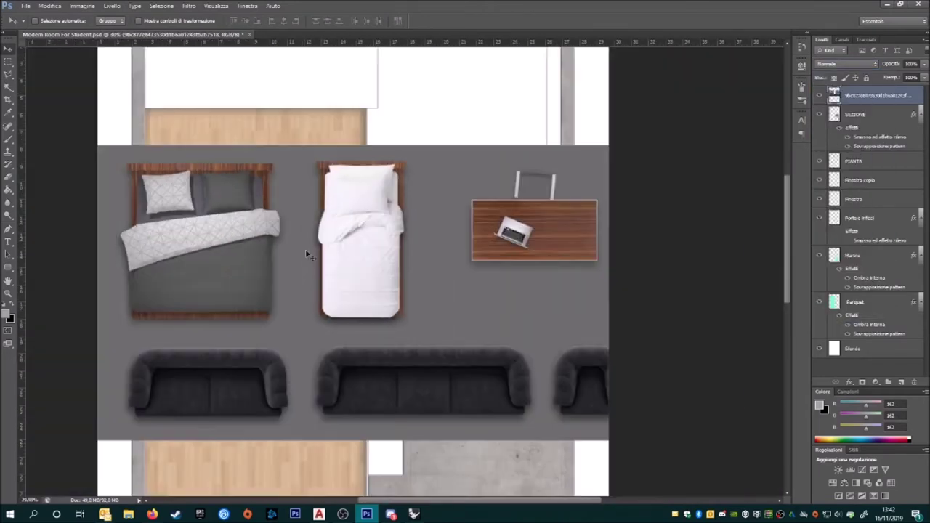
left_click(26, 6)
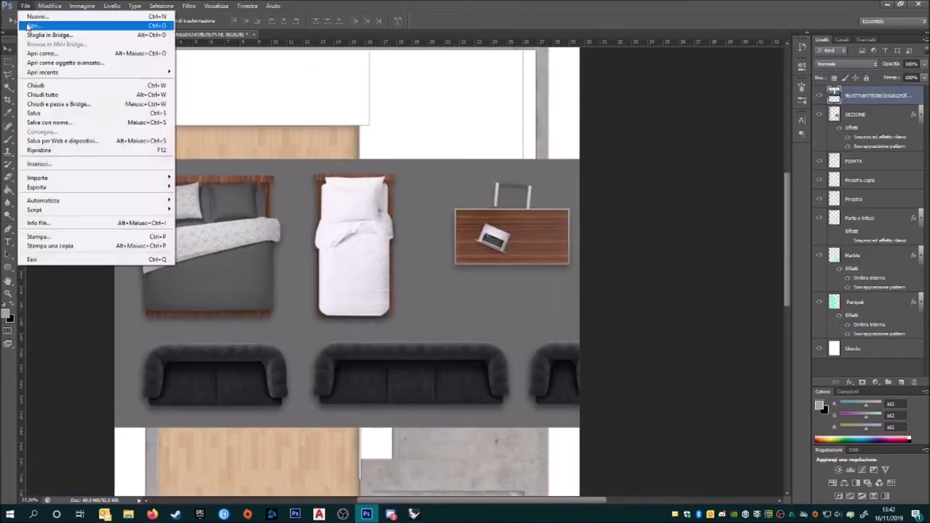
left_click(44, 24)
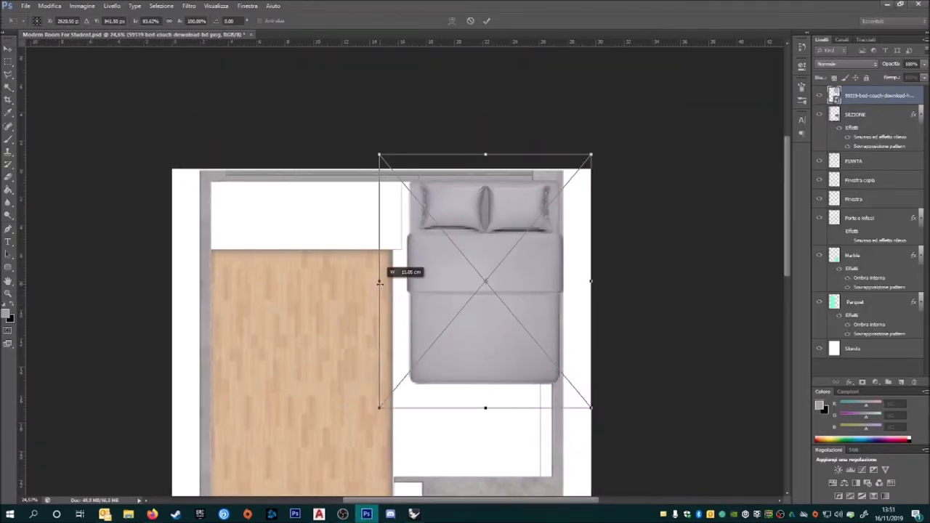
Step: Narrow the bed image, then try and undo a grey carpet pattern on its base
left_click_drag(380, 283, 365, 282)
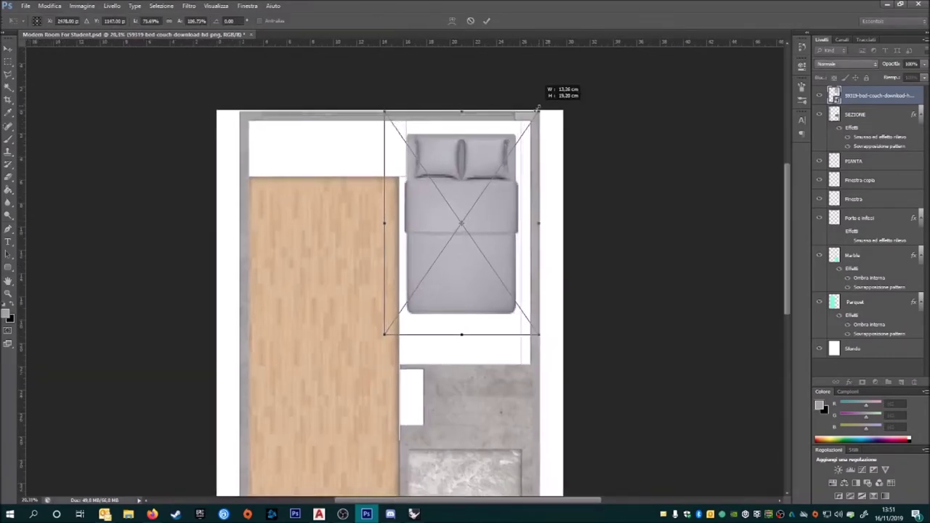
right_click(856, 102)
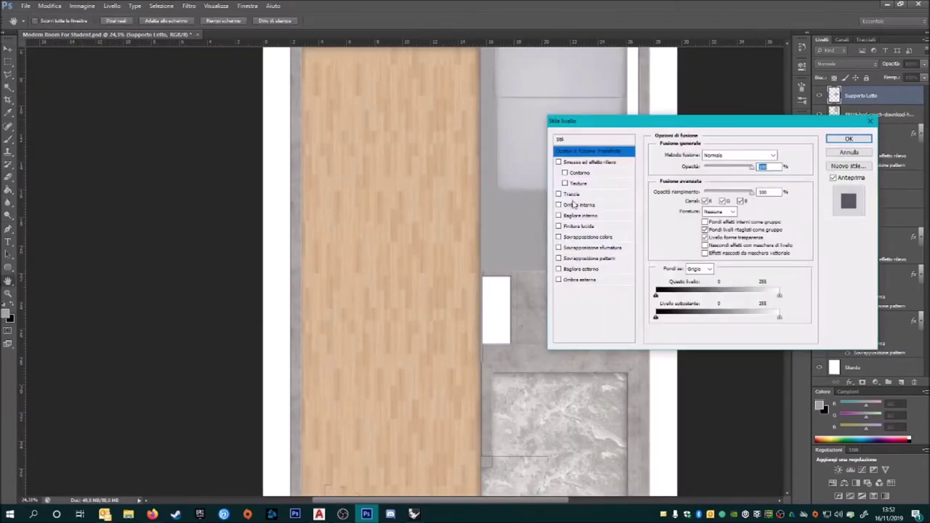
double_click(689, 242)
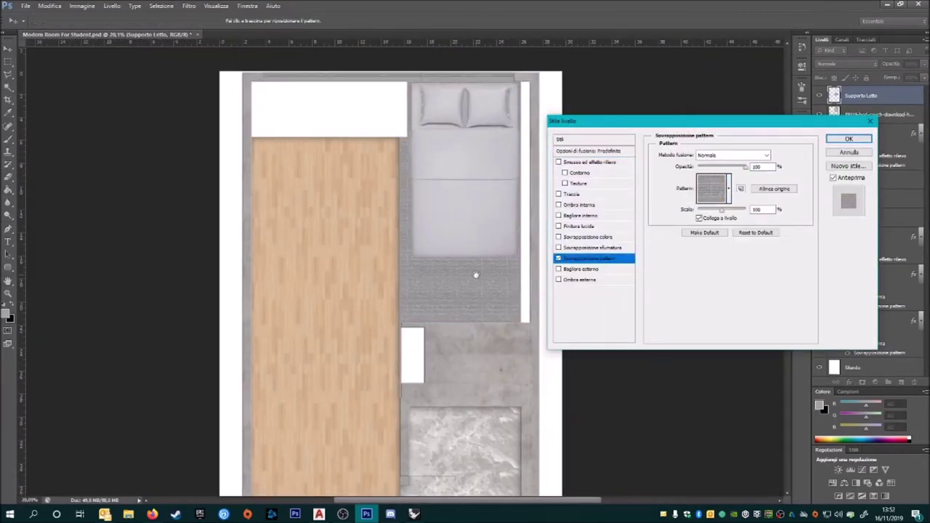
key("Return")
key("ctrl+z")
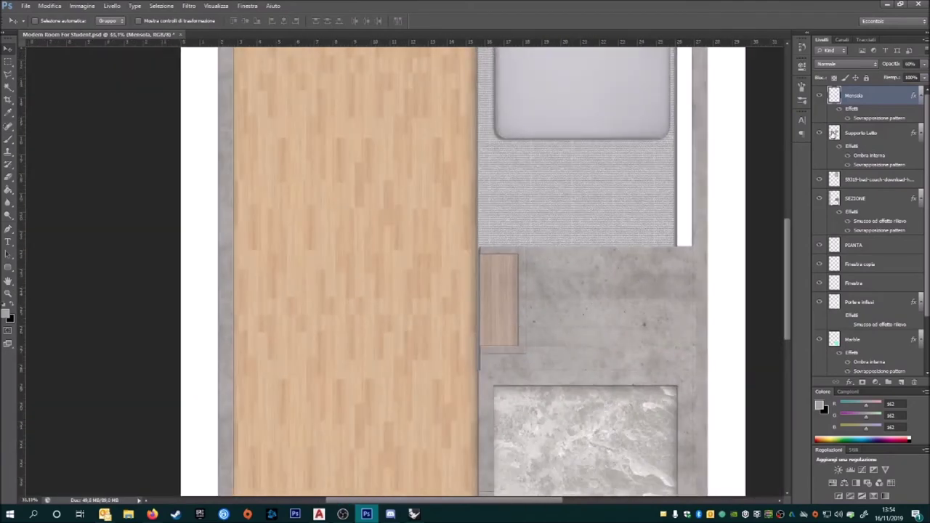
Step: Give the Mensola shelf an Inner Shadow, then cancel opening an image as smart object
left_click(580, 205)
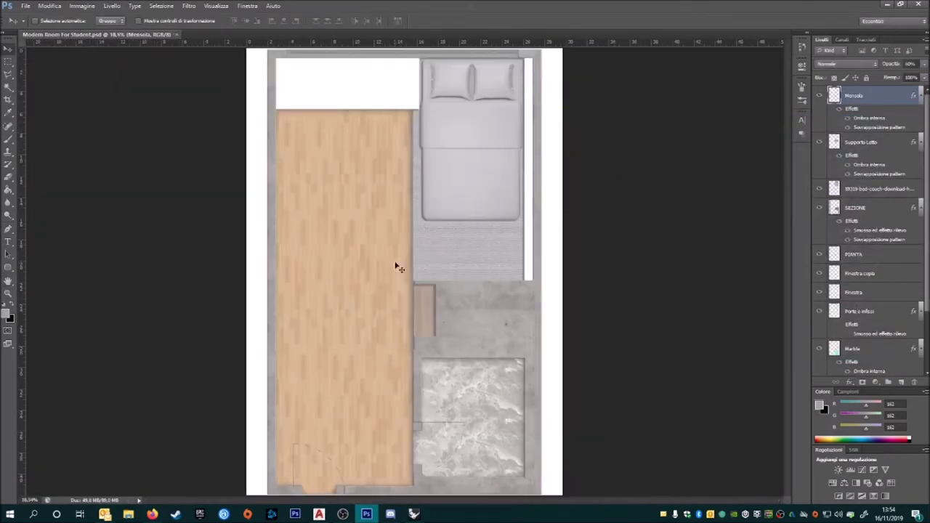
left_click(25, 6)
left_click(33, 64)
double_click(503, 155)
key("Escape")
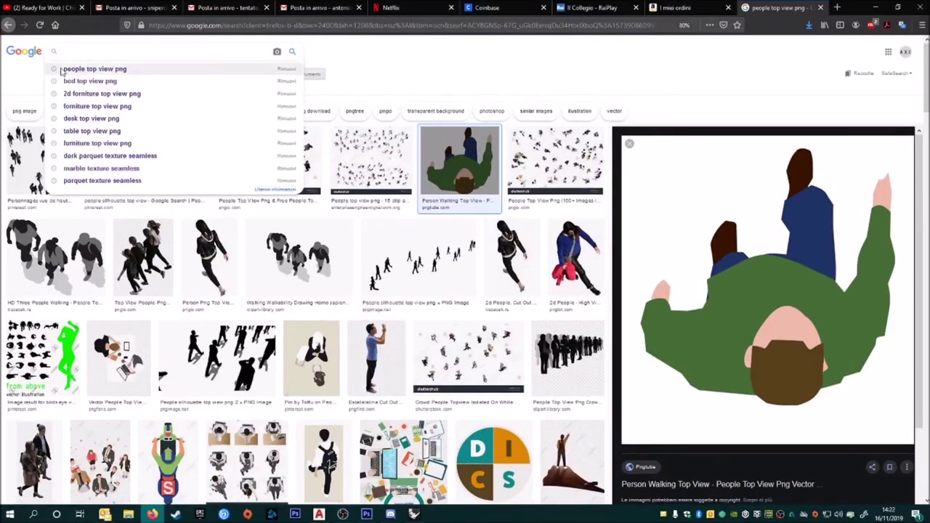
Step: Browse the image folder and preview the stacked books image
scroll(262, 202, "down", 3)
scroll(262, 202, "up", 3)
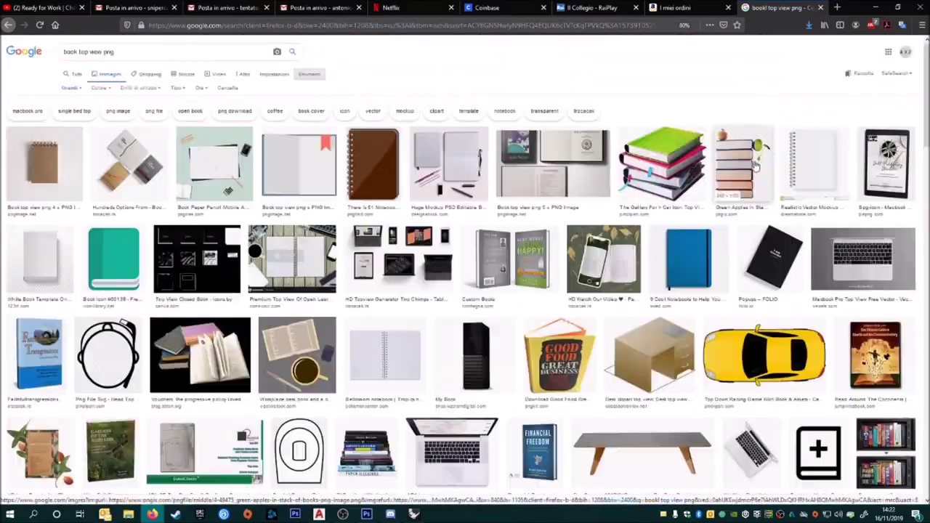
left_click(743, 164)
scroll(452, 278, "down", 10)
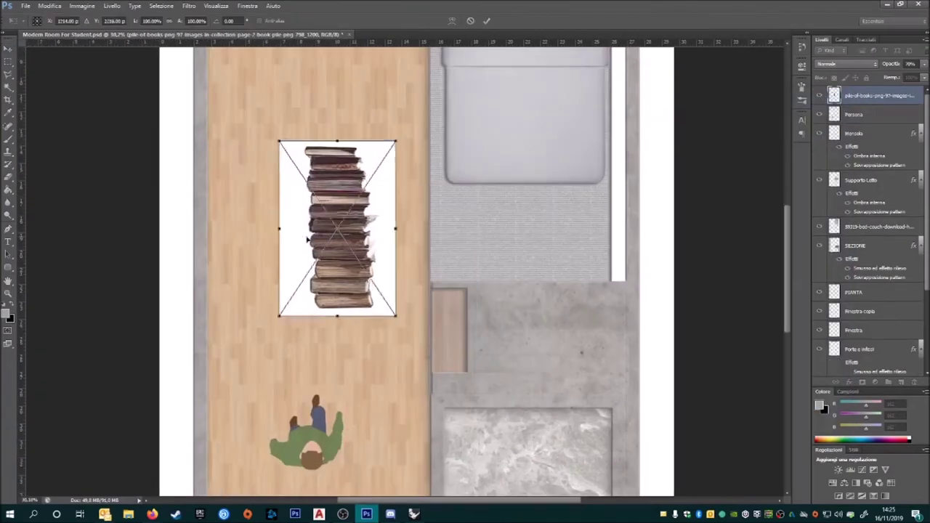
Step: Place the book stack, rename its layer, and set its opacity to 70%
key("Return")
double_click(880, 95)
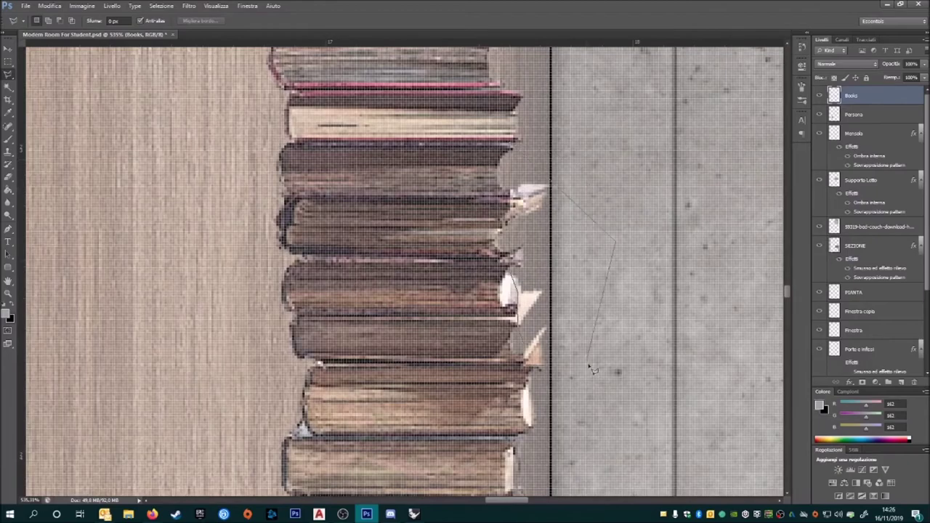
key("v")
scroll(617, 290, "down", 5)
scroll(509, 294, "down", 3)
scroll(469, 298, "down", 3)
key("7")
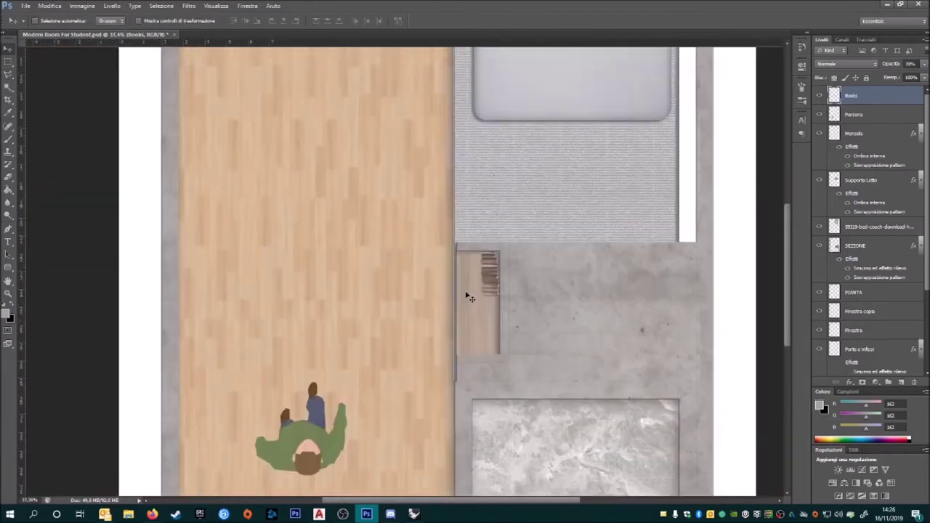
scroll(379, 196, "down", 2)
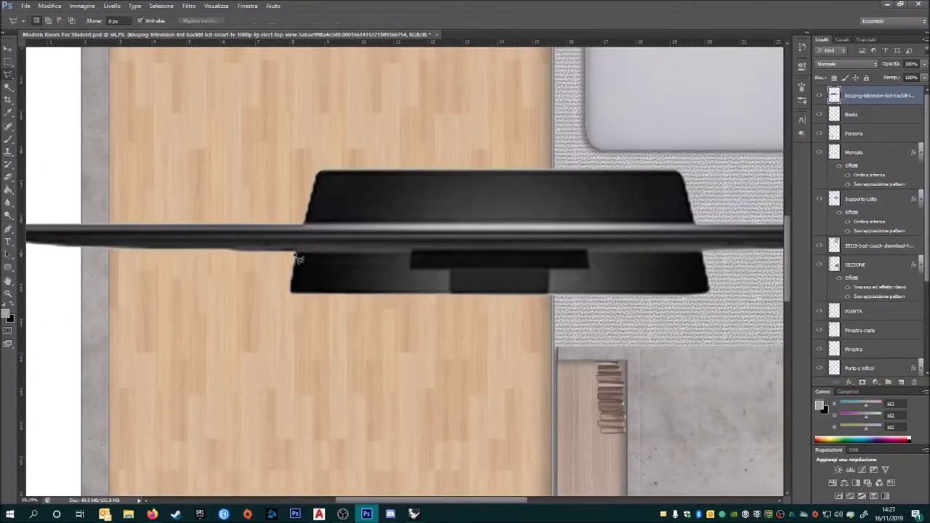
Step: Delete the TV's selected lower part, leaving a slim TV line at the bed's foot
key("Delete")
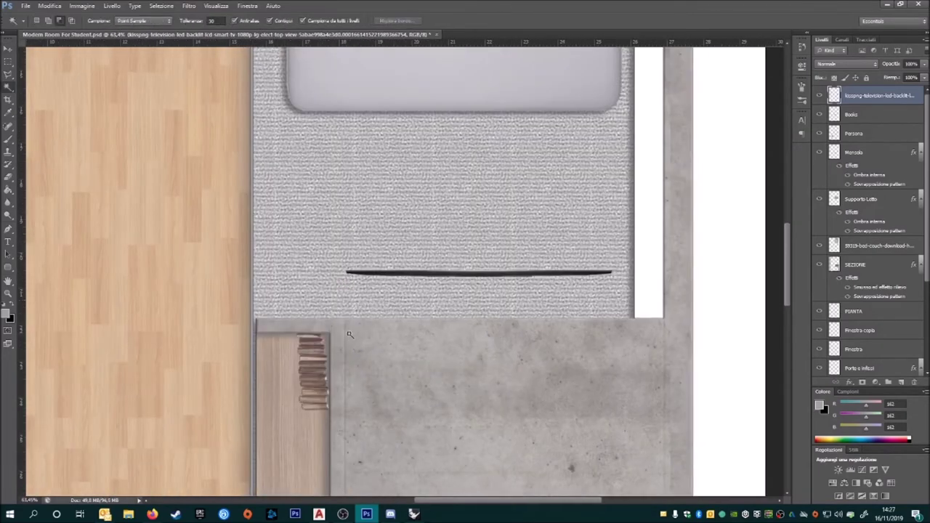
key("v")
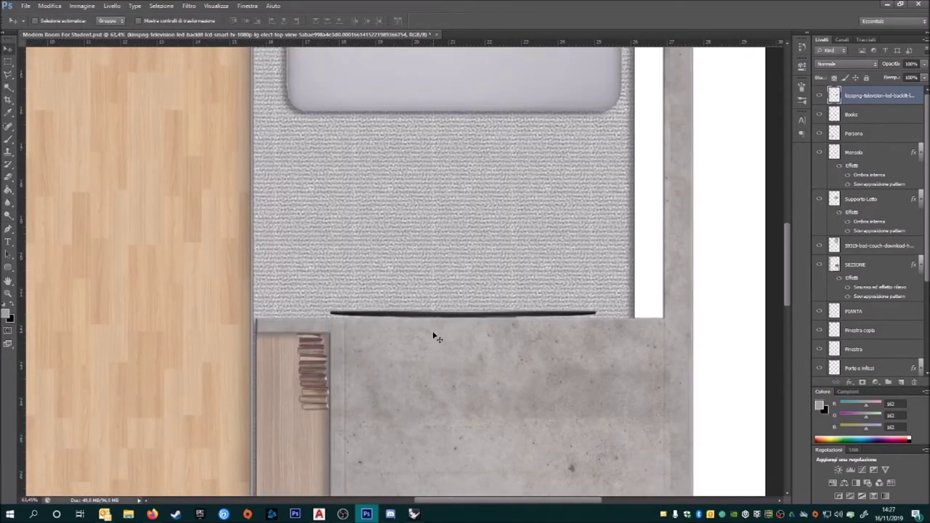
left_click(25, 6)
left_click(83, 166)
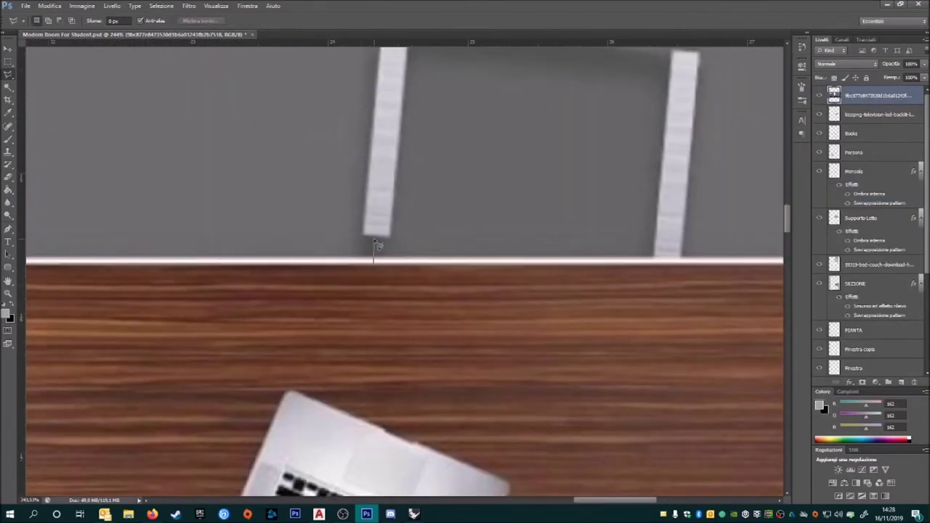
Step: Pan across the furniture sheet to the desk, laptop and chair cut-out
scroll(376, 244, "up", 3)
scroll(370, 218, "up", 2)
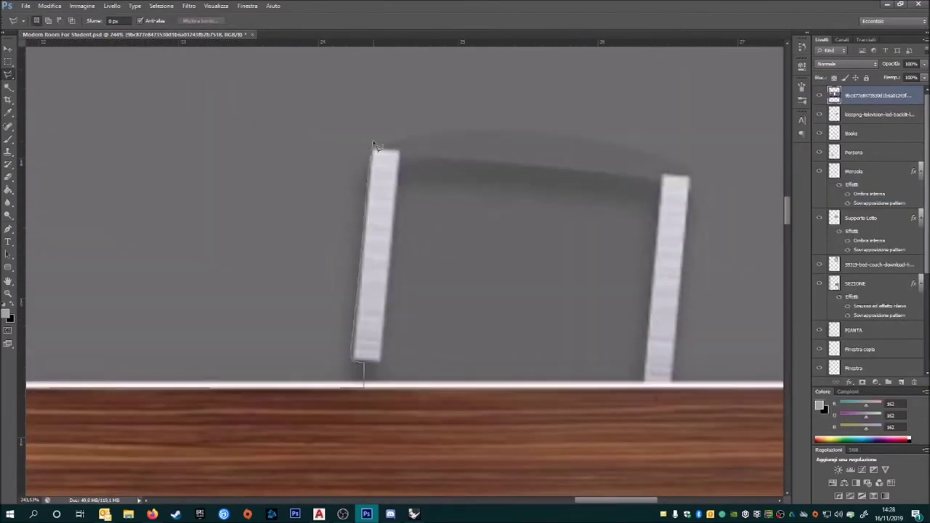
scroll(294, 235, "right", 3)
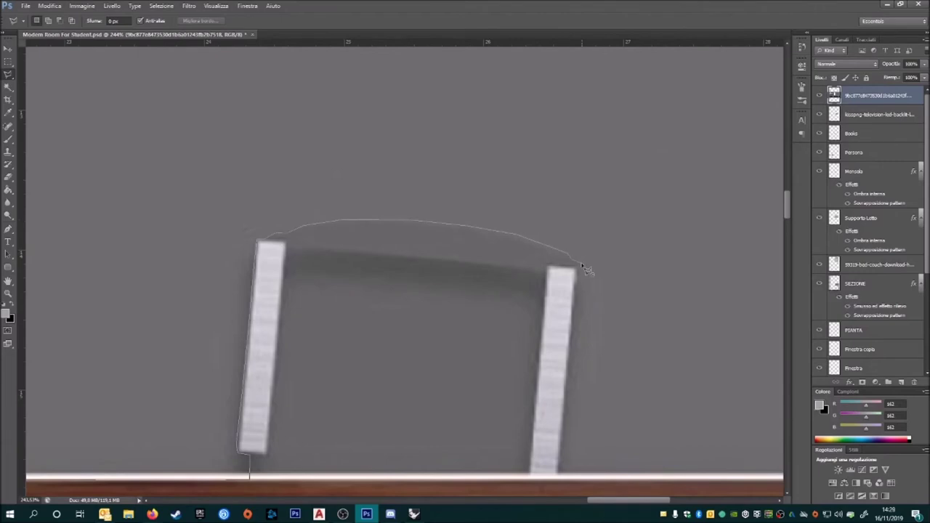
scroll(567, 247, "down", 3)
scroll(502, 291, "right", 5)
scroll(378, 261, "up", 3)
scroll(314, 315, "down", 3)
right_click(312, 253)
scroll(407, 291, "down", 3)
scroll(506, 209, "down", 2)
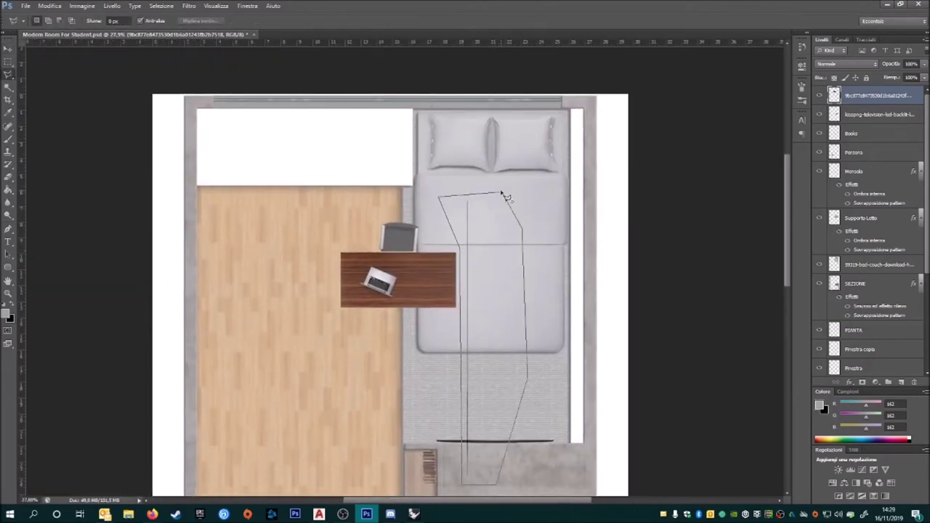
Step: Move and enlarge the desk and chair to fill the room's top-left corner
key("ctrl+t")
left_click_drag(335, 211, 254, 135)
left_click_drag(312, 188, 415, 249)
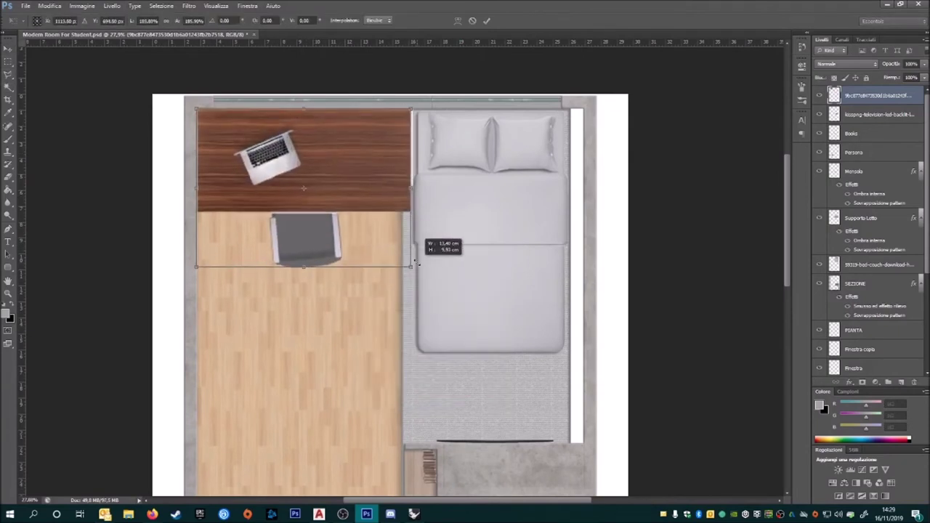
key("ctrl+minus")
key("Return")
scroll(358, 224, "up", 2)
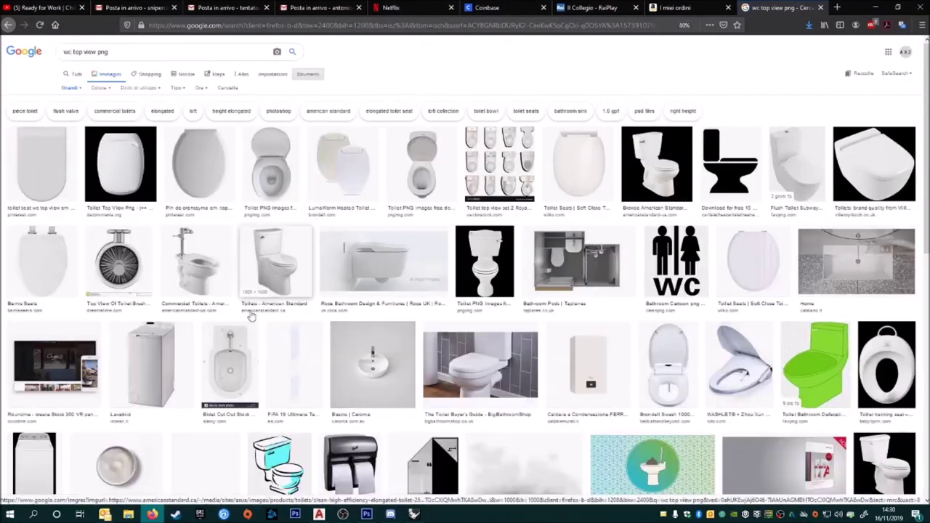
left_click(754, 262)
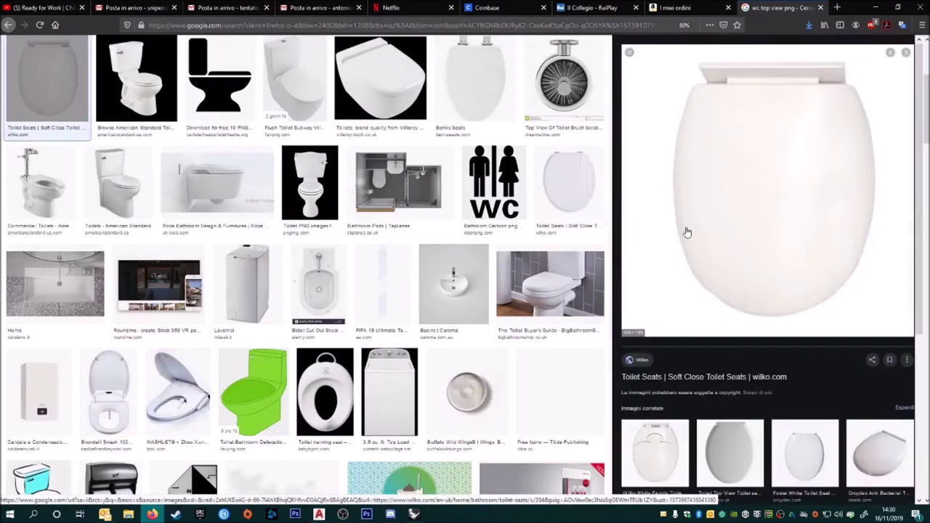
Step: Save the first toilet-seat image and commit its placement in the Photoshop bathroom
left_click(48, 174)
right_click(748, 256)
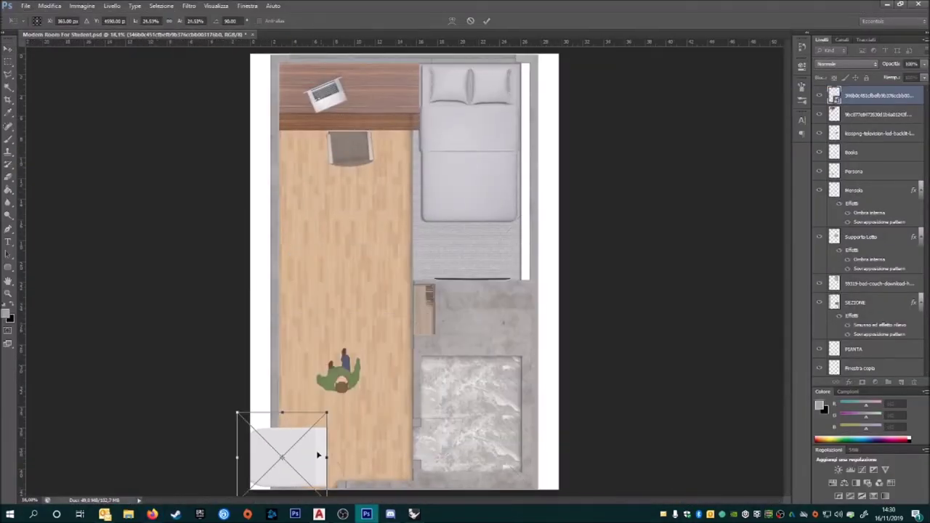
key("Return")
scroll(458, 311, "up", 3)
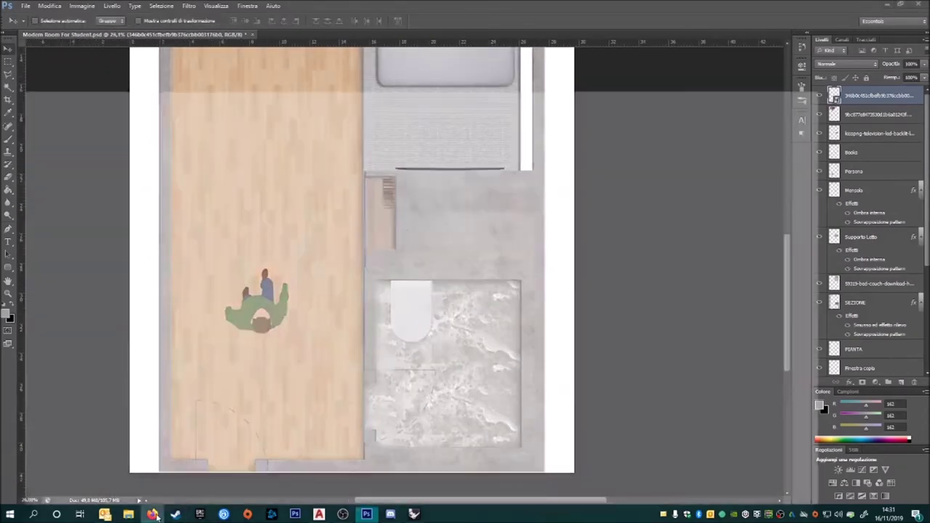
Step: Replace the Google Images query with 'sinc top view png' and run the search
left_click(152, 514)
double_click(73, 52)
key("BackSpace")
type("sinc")
key("Return")
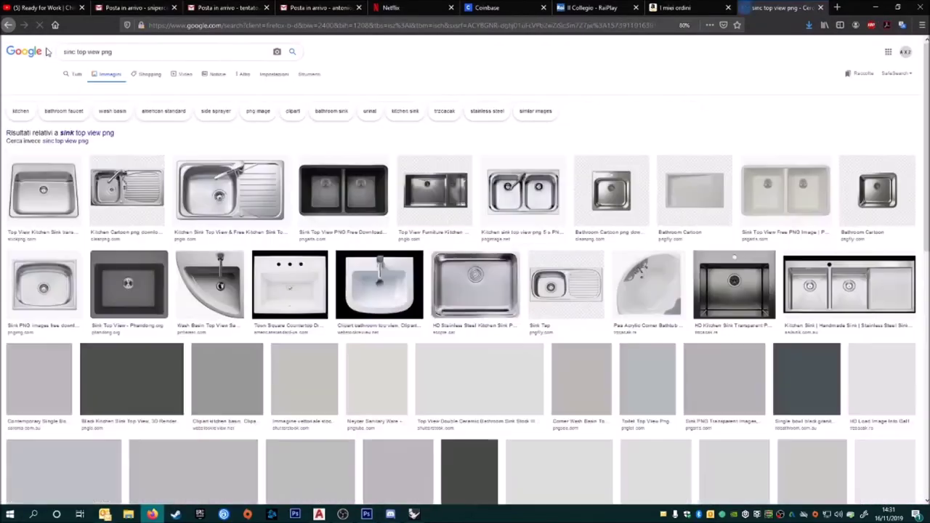
Step: Preview the ceramic bathroom sink image from the sink results
scroll(291, 291, "down", 5)
left_click(277, 341)
left_click(538, 331)
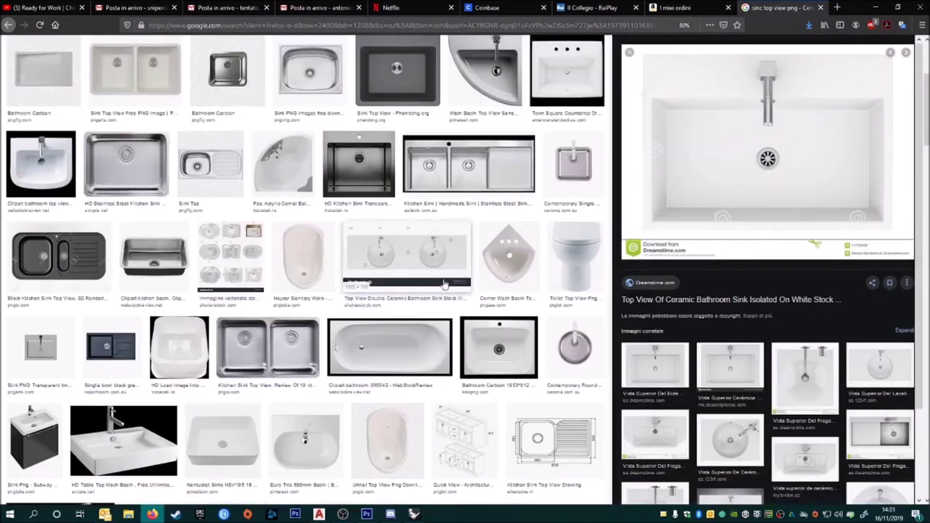
scroll(535, 328, "down", 2)
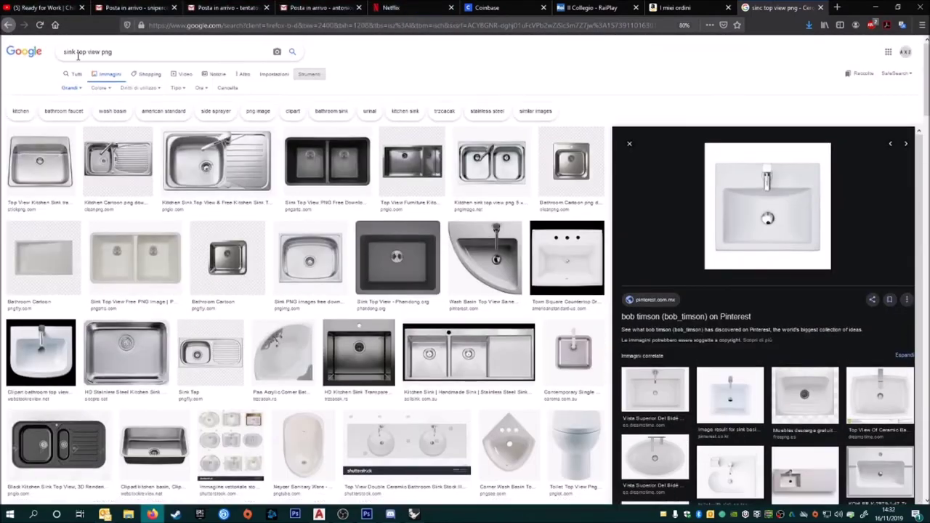
Step: Change the image search to 'shower top view png'
double_click(70, 52)
type("shower")
key("Return")
Step: Rotate the placed sink 90° in the Photoshop bathroom and confirm its placement
left_click(367, 514)
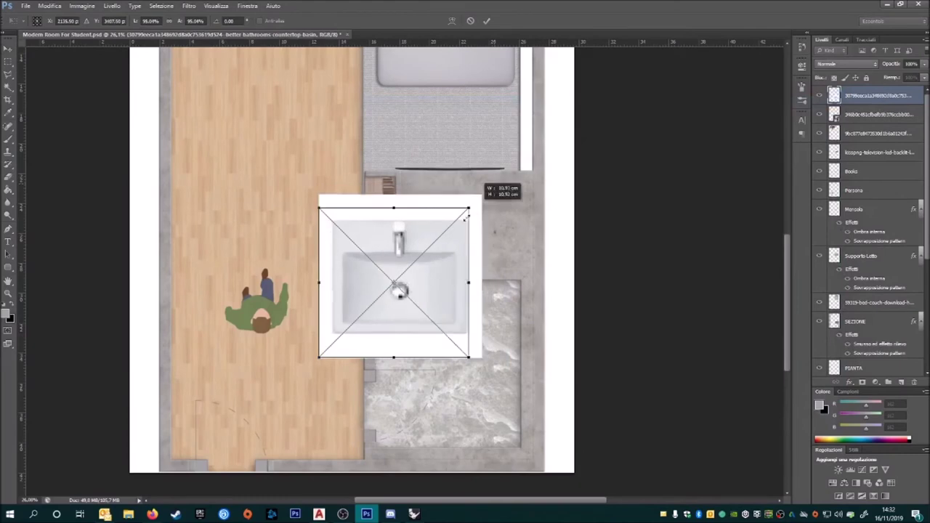
scroll(479, 371, "up", 3)
left_click_drag(528, 426, 476, 383)
key("Return")
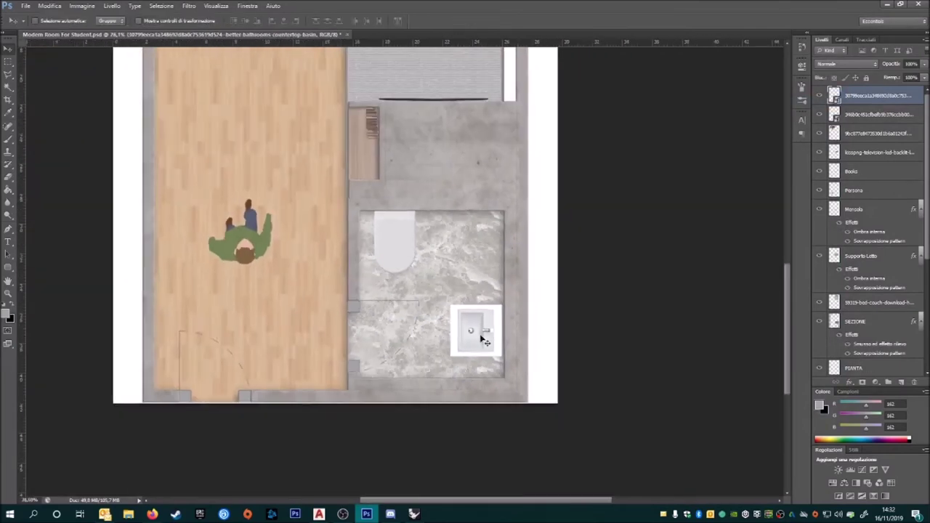
right_click(872, 96)
key("Escape")
Step: Rename the television layer 'TV' and the desk layer 'Scrivania'
scroll(353, 249, "down", 3)
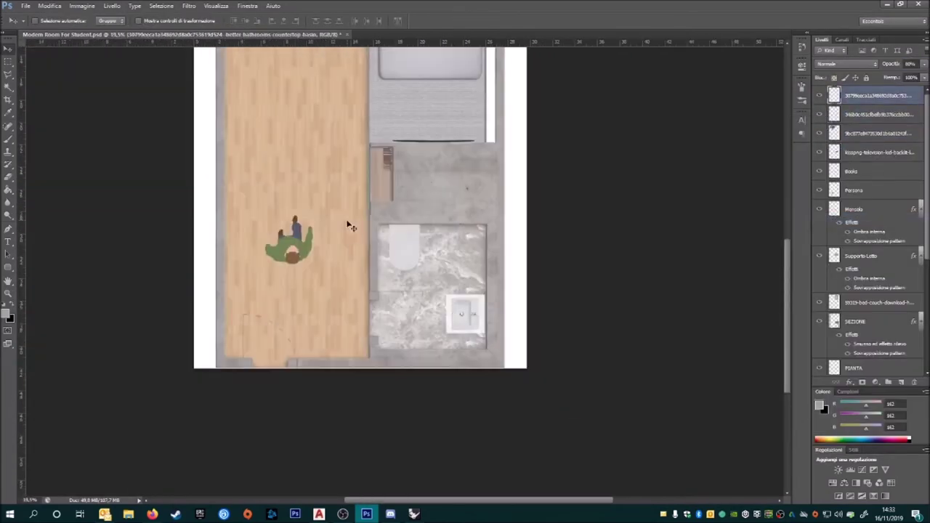
double_click(880, 153)
type("TV")
left_click(872, 134)
type("s")
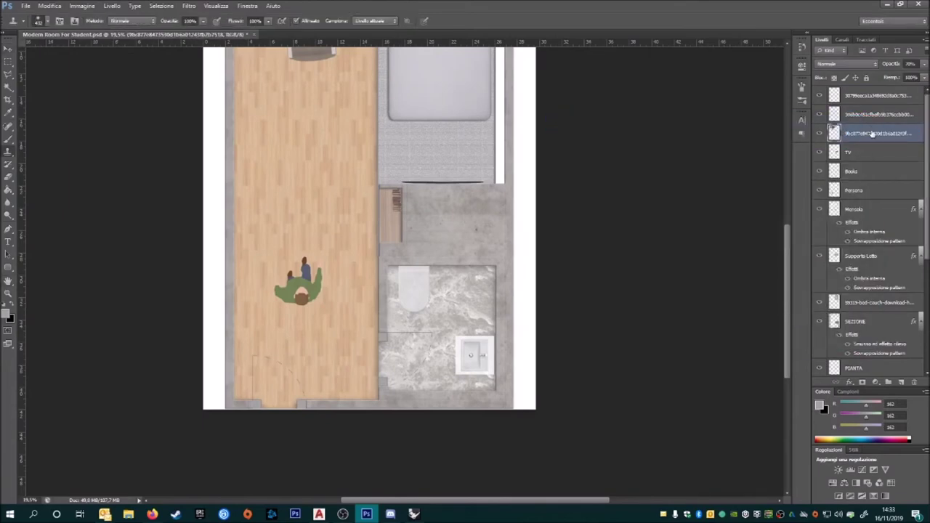
type("vania")
key("shift+Tab")
double_click(886, 103)
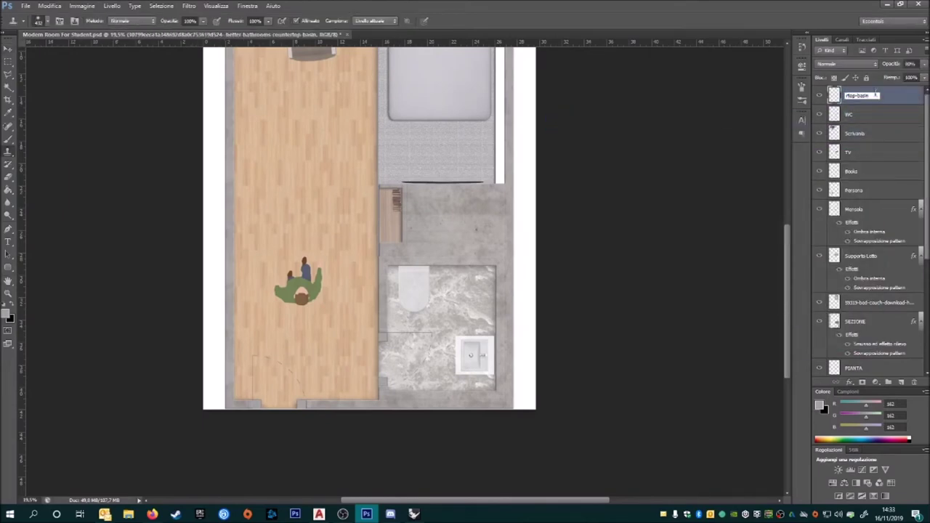
key("alt+Tab")
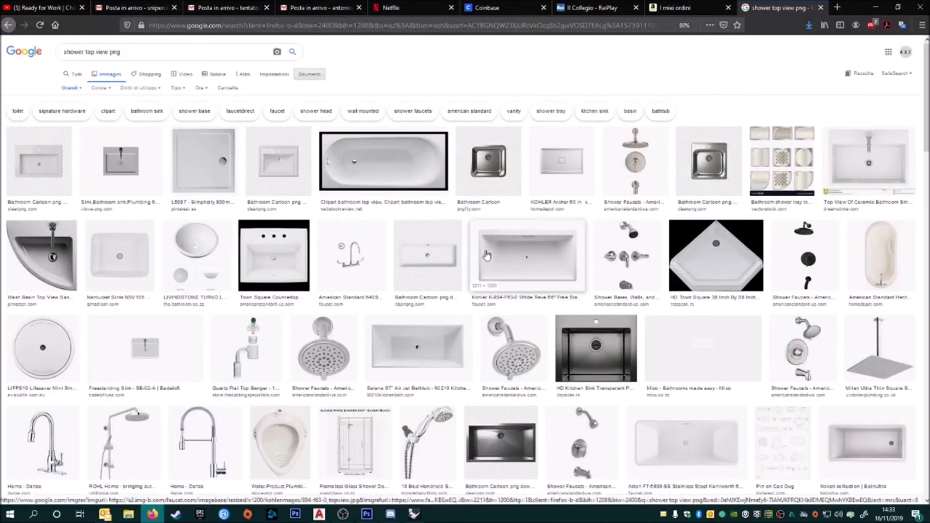
Step: Rotate the corner shower tray, shrink it to about a quarter, and set it beside the toilet
scroll(242, 307, "down", 5)
scroll(242, 308, "down", 5)
scroll(242, 307, "down", 5)
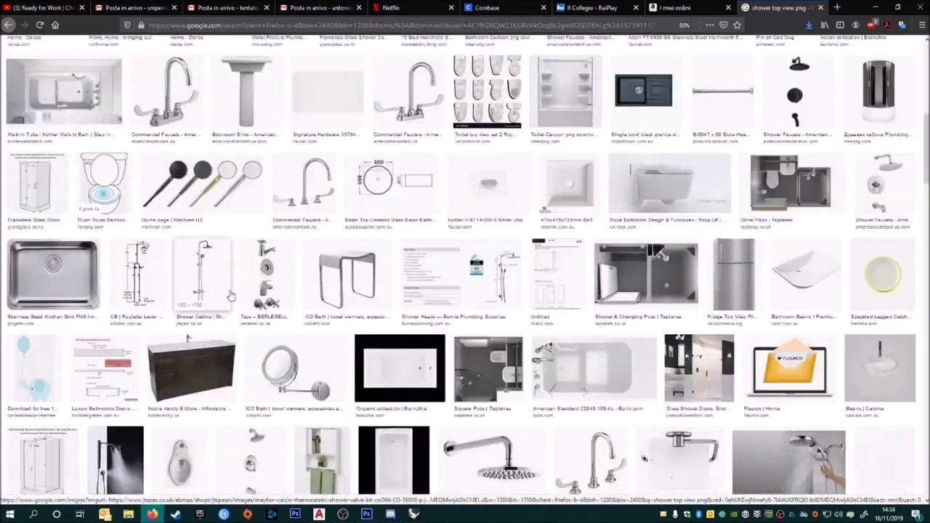
scroll(159, 111, "up", 15)
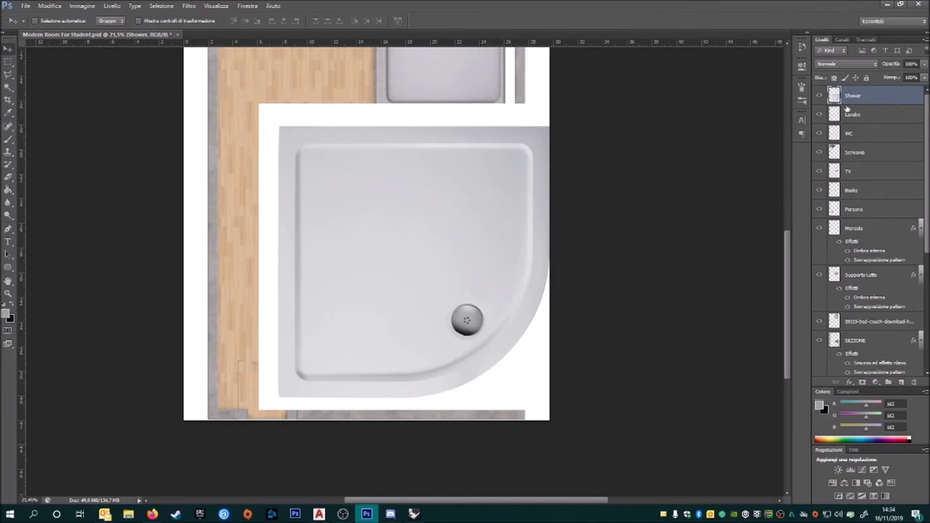
key("ctrl+t")
left_click_drag(280, 124, 327, 257)
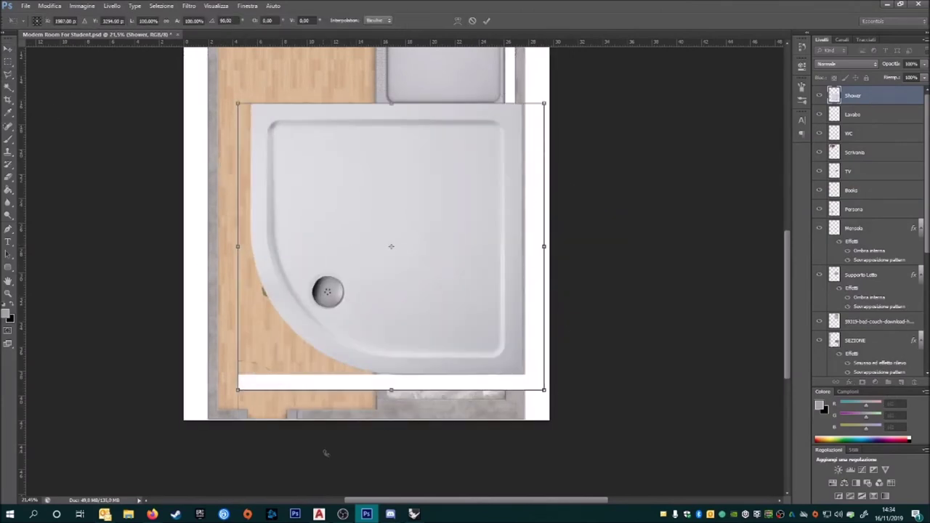
left_click_drag(514, 83, 309, 294)
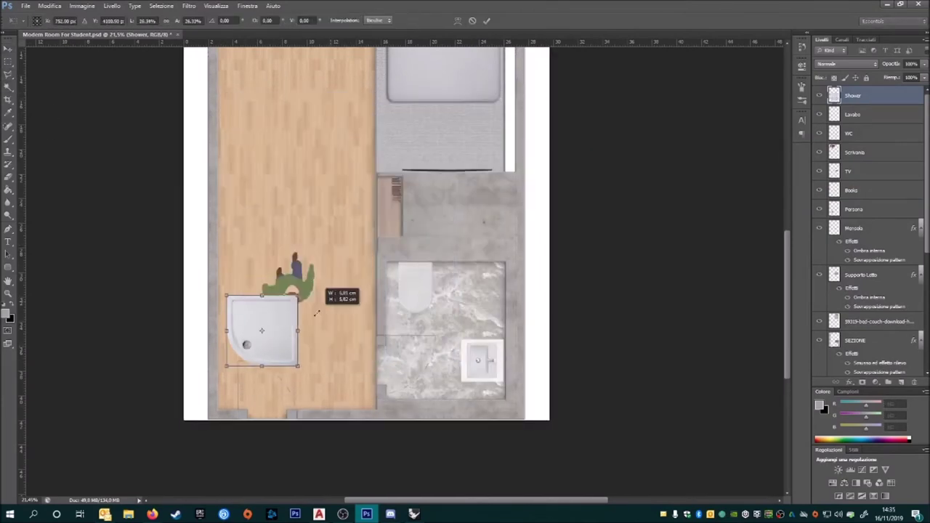
left_click_drag(267, 333, 443, 280)
scroll(443, 280, "up", 3)
key("Return")
Step: Lower the Shower layer's opacity to 80%
scroll(393, 347, "down", 3)
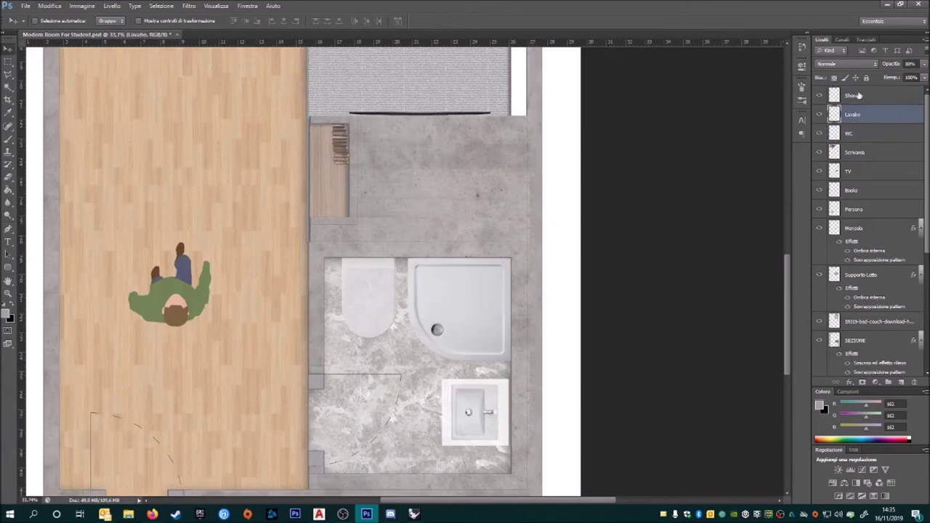
key("8")
left_click_drag(392, 347, 456, 327)
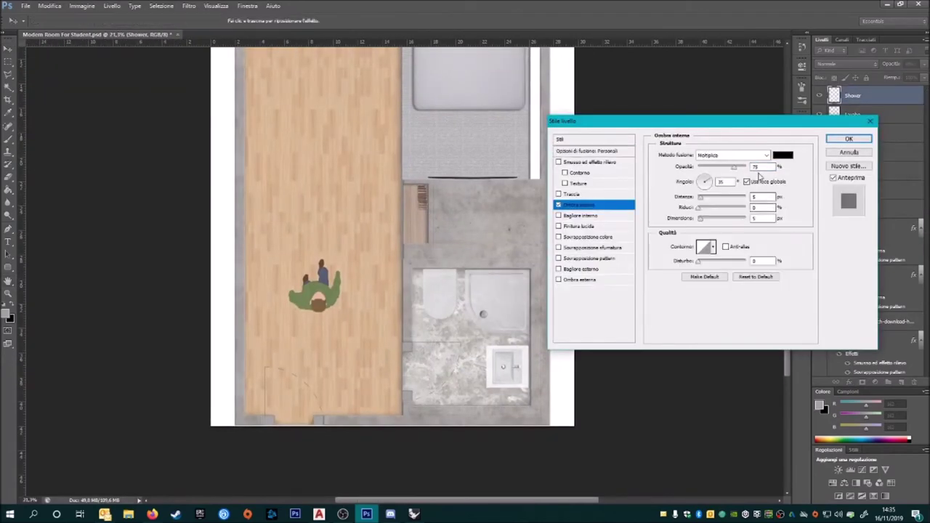
Step: Apply the inner shadow to the Shower, Lavabo, WC and Scrivania layers
left_click(849, 152)
double_click(887, 132)
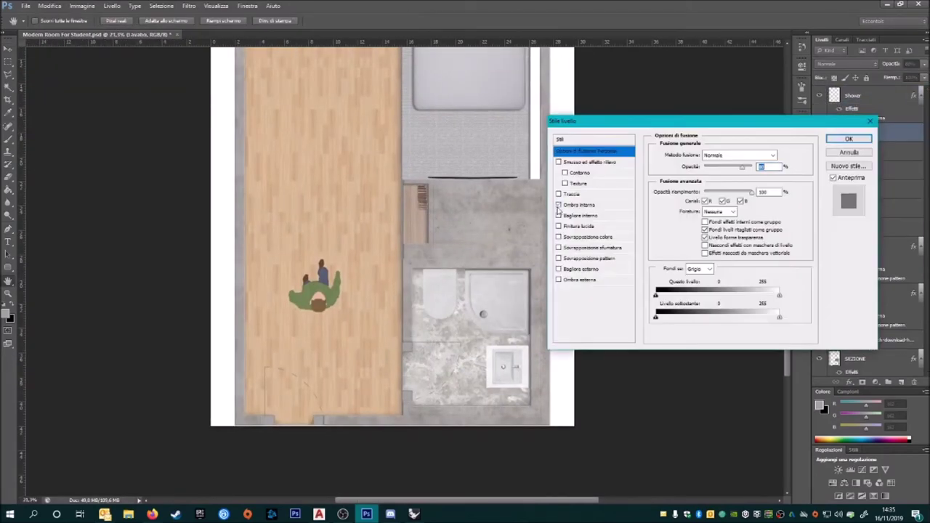
key("Return")
left_click(473, 312)
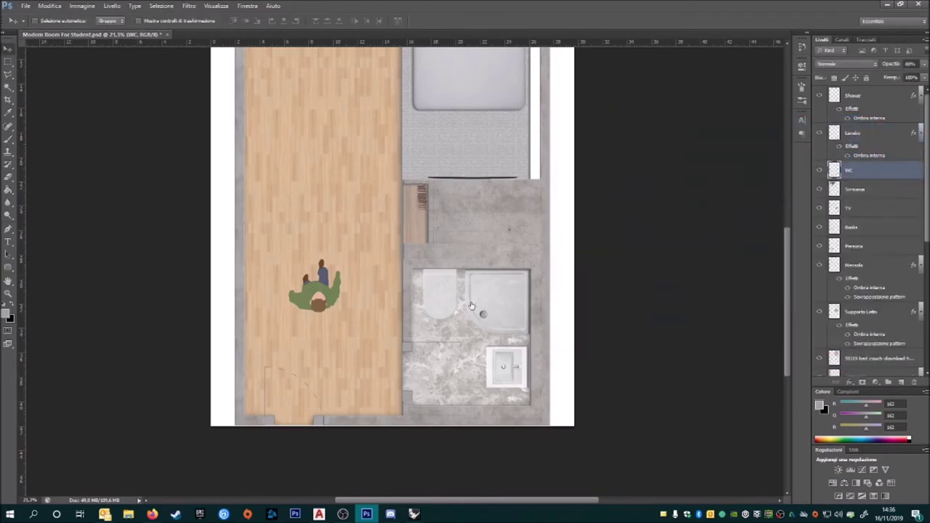
double_click(872, 167)
key("Return")
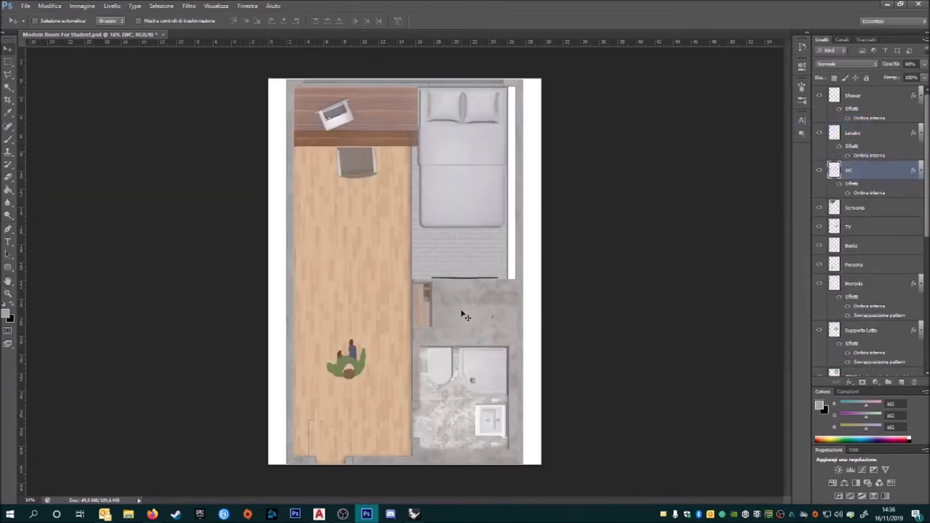
left_click(868, 206)
double_click(868, 206)
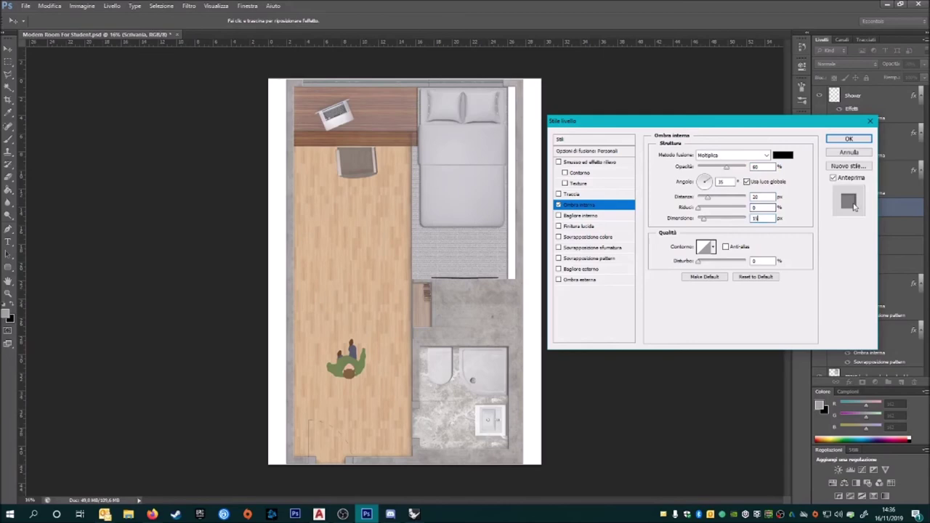
key("Return")
Step: Undo an accidental move of the shelf books and save the plan
scroll(414, 305, "up", 5)
left_click_drag(457, 247, 457, 374)
key("ctrl+z")
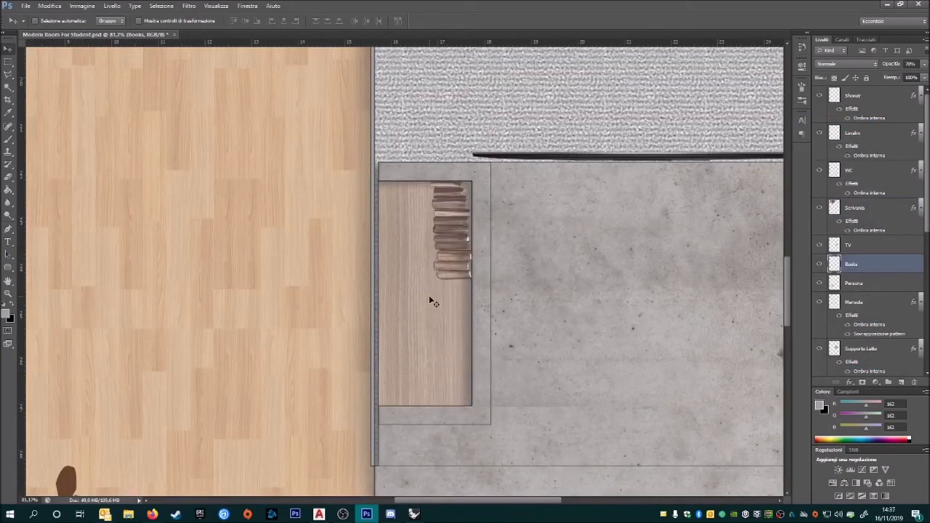
scroll(431, 303, "down", 5)
key("ctrl+s")
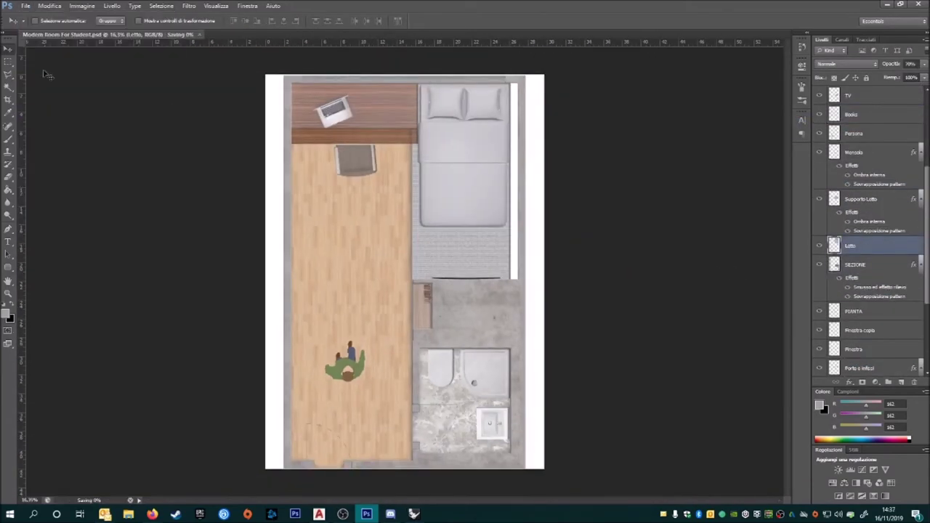
Step: Return to the Move tool, zoom out, and nudge the Lavabo sink slightly lower
key("Escape")
key("c")
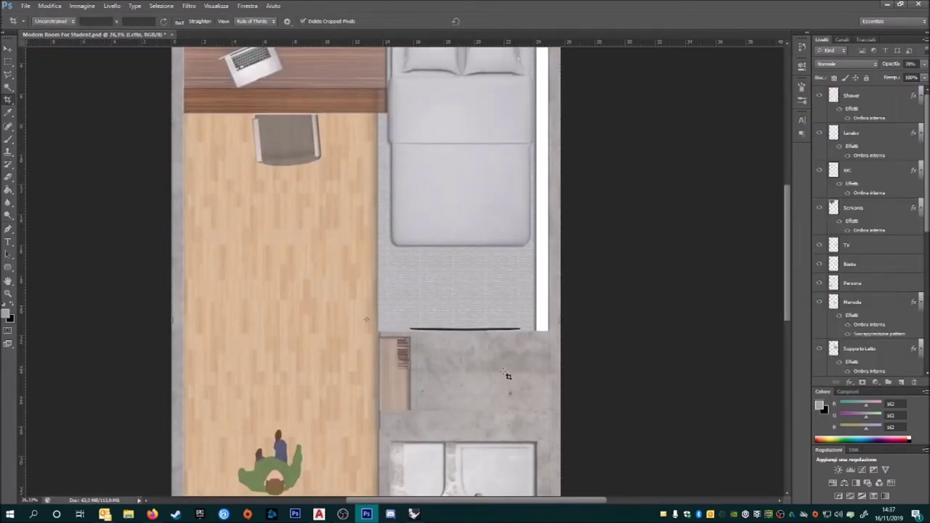
key("v")
scroll(820, 329, "up", 3)
left_click(858, 302)
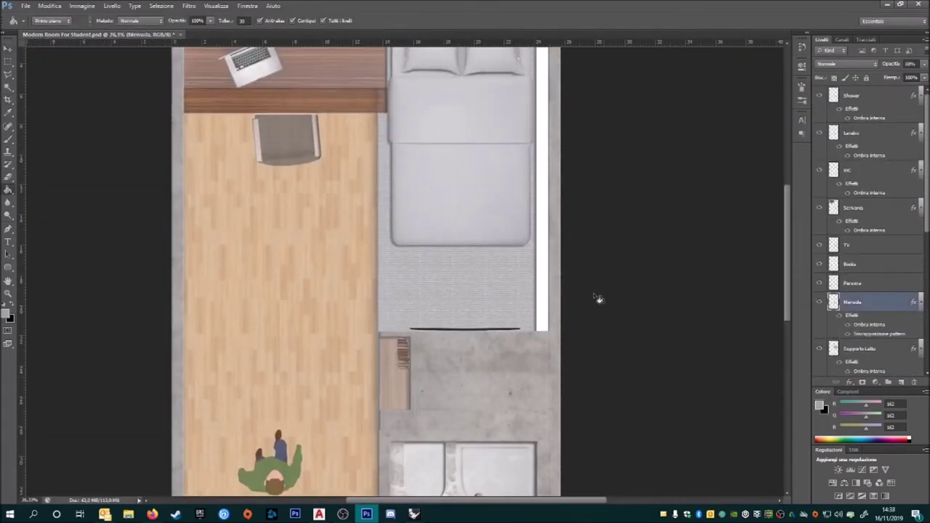
key("ctrl+minus")
key("ctrl+minus")
left_click_drag(546, 359, 545, 363)
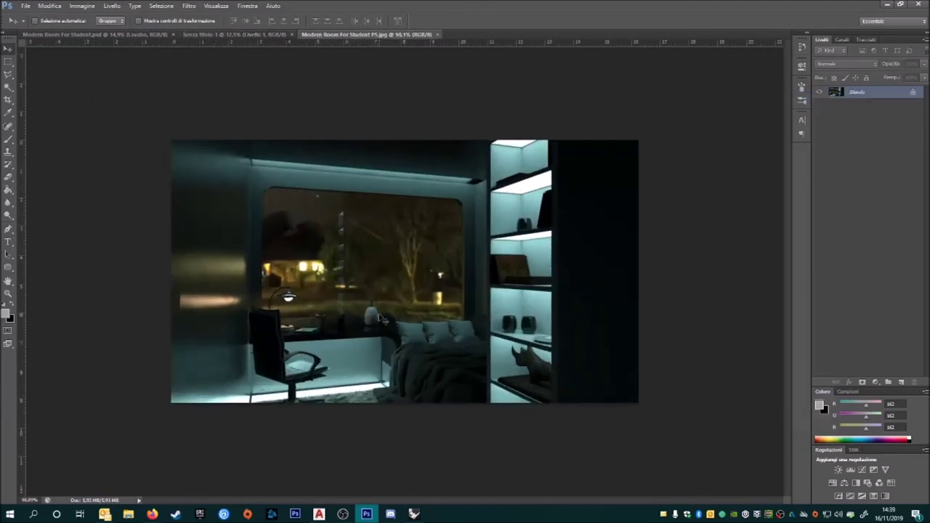
Step: Zoom in on the plan-and-render composite document
key("ctrl+plus")
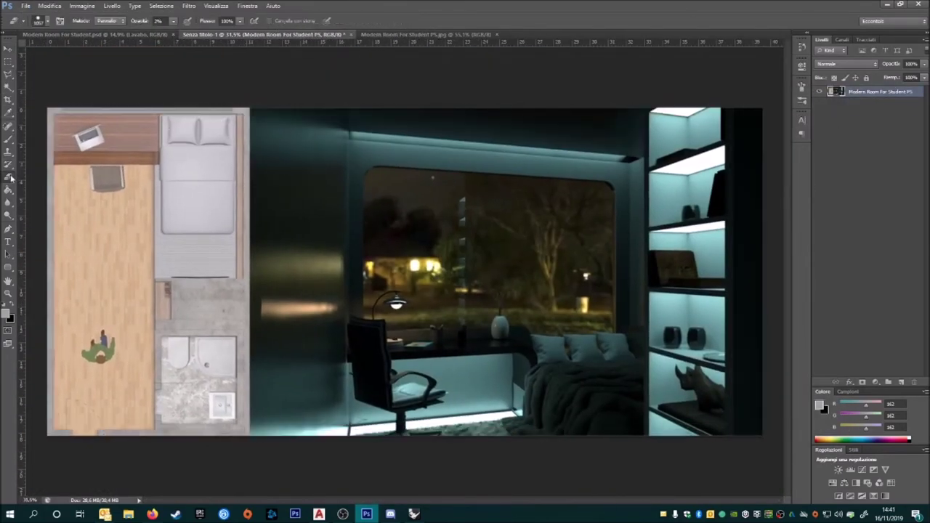
Step: Brush a first light stroke along the plan–render seam, undoing its stray part
left_click(8, 139)
left_click_drag(256, 429, 242, 317)
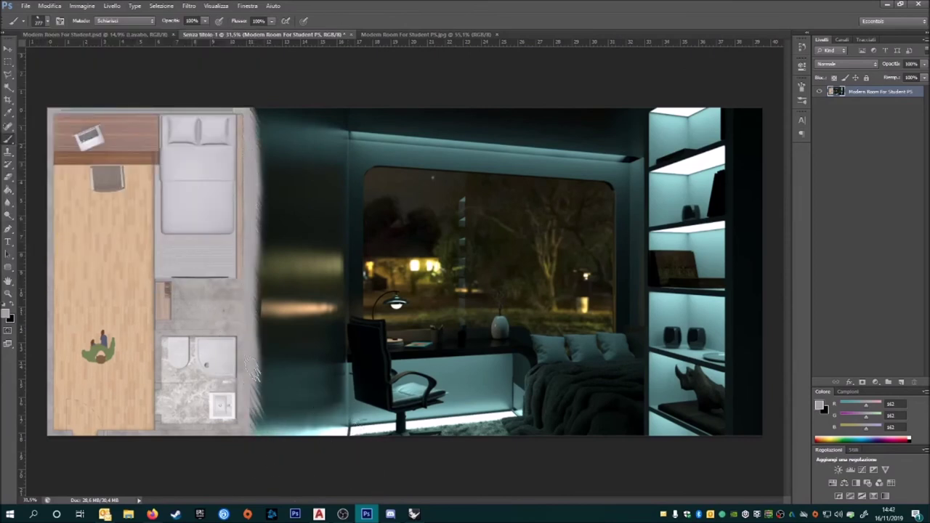
key("ctrl+z")
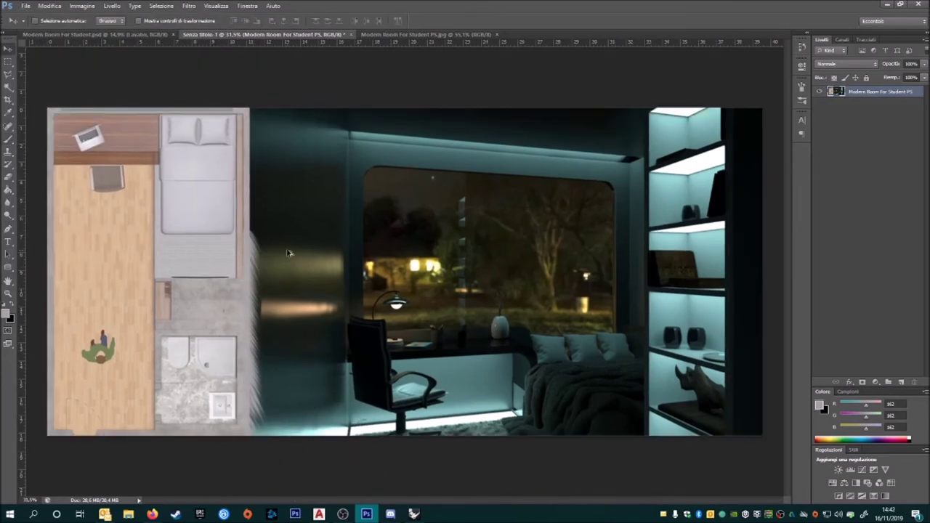
left_click(854, 108)
left_click(8, 141)
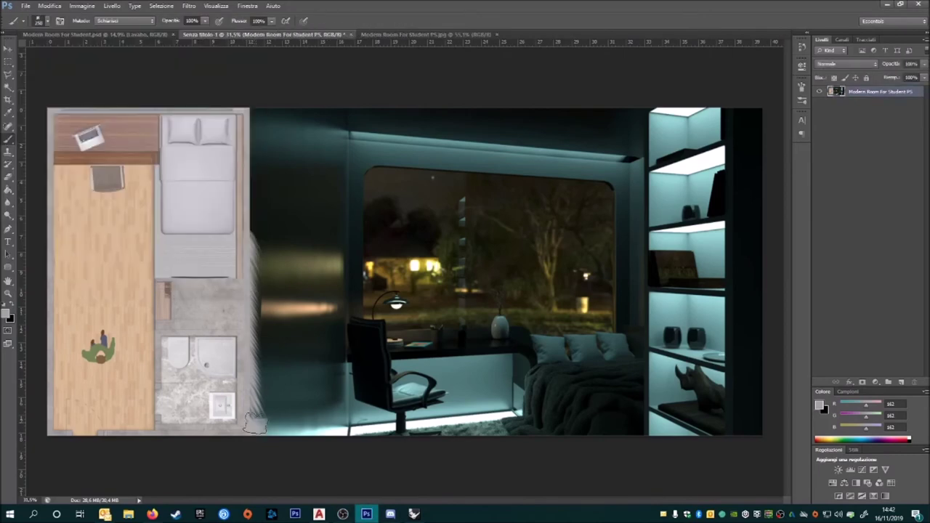
Step: Paint cloudy light-grey strokes along the seam, then start Save As for the composite
key("ctrl+minus")
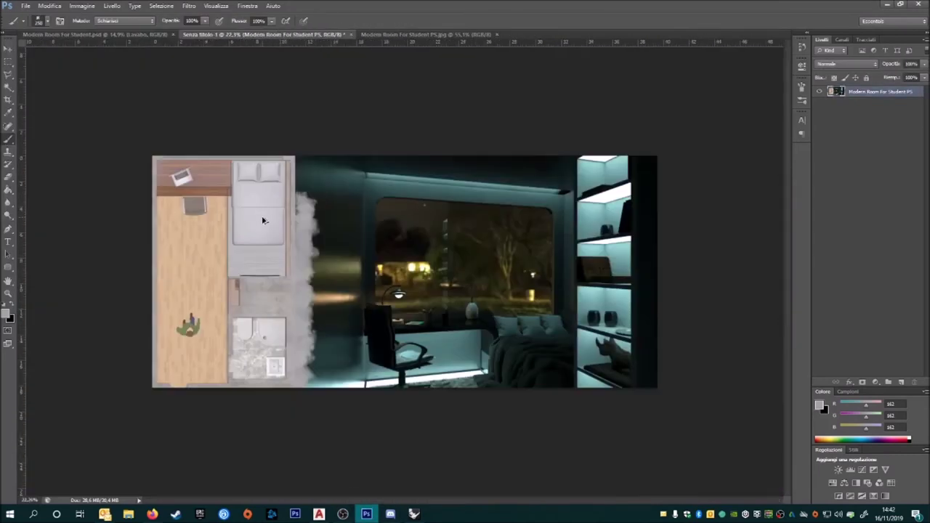
key("m")
left_click_drag(293, 157, 294, 166)
key("b")
left_click_drag(309, 385, 306, 156)
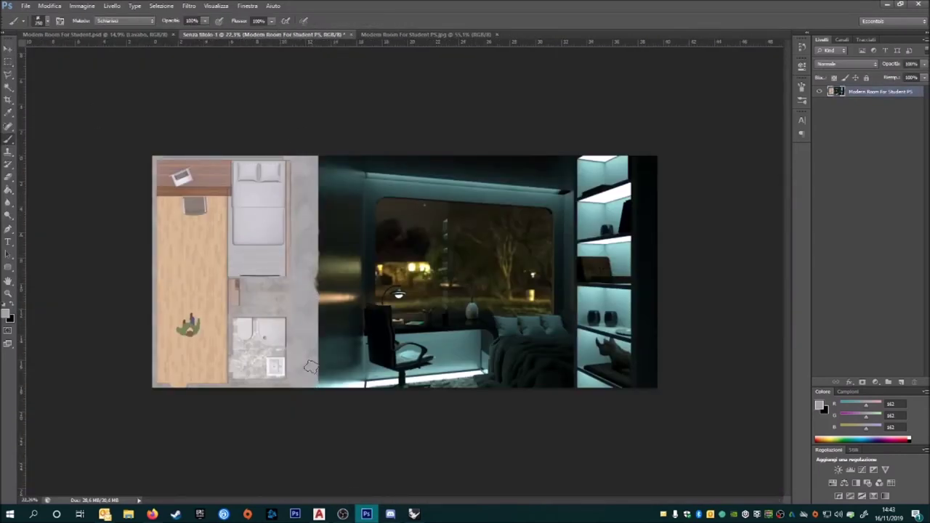
key("ctrl+plus")
left_click_drag(280, 436, 269, 370)
key("ctrl+minus")
key("ctrl+minus")
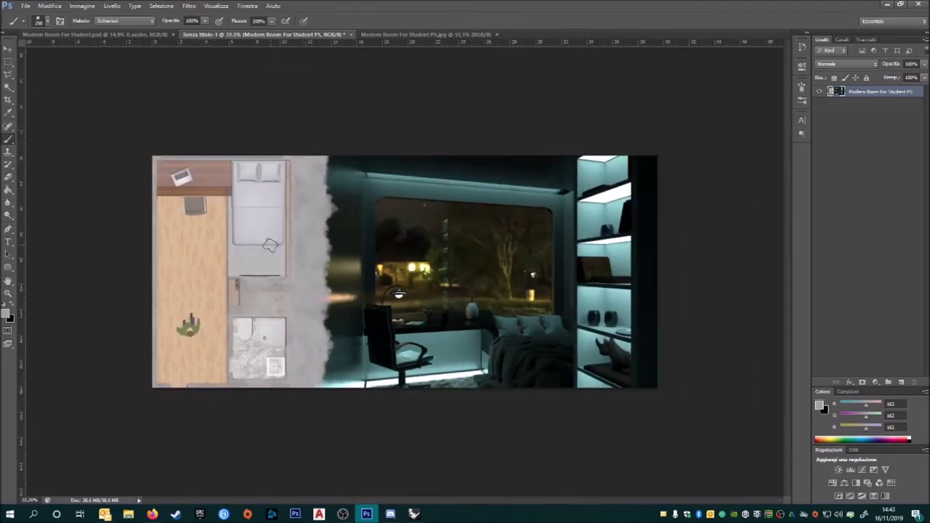
key("ctrl+shift+s")
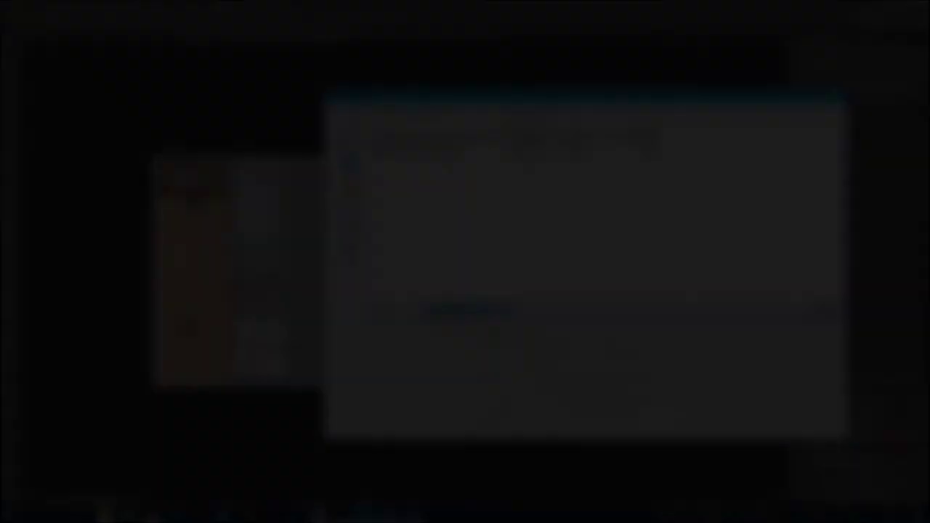